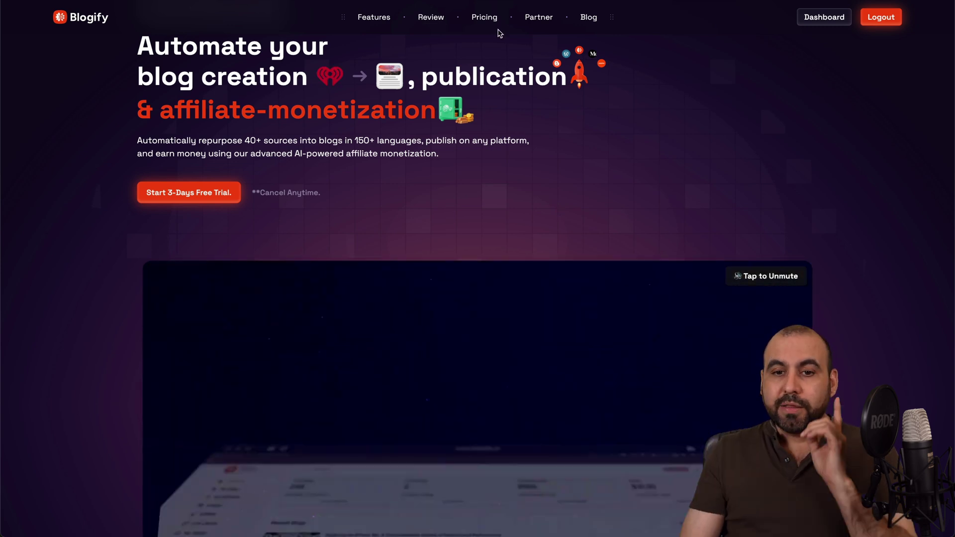
scroll(497, 33, "up", 3)
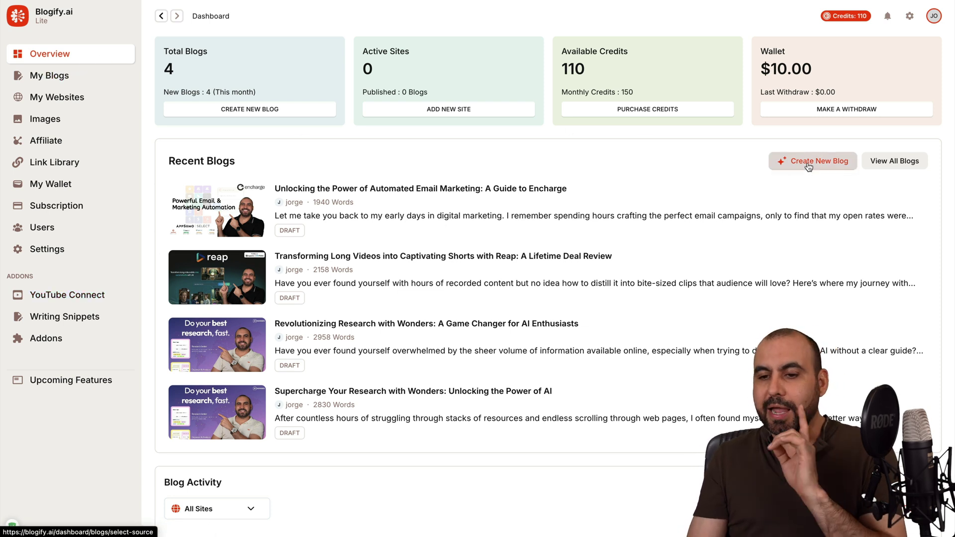
Step: Start a new blog from the dashboard to reach the video source choices
left_click(812, 161)
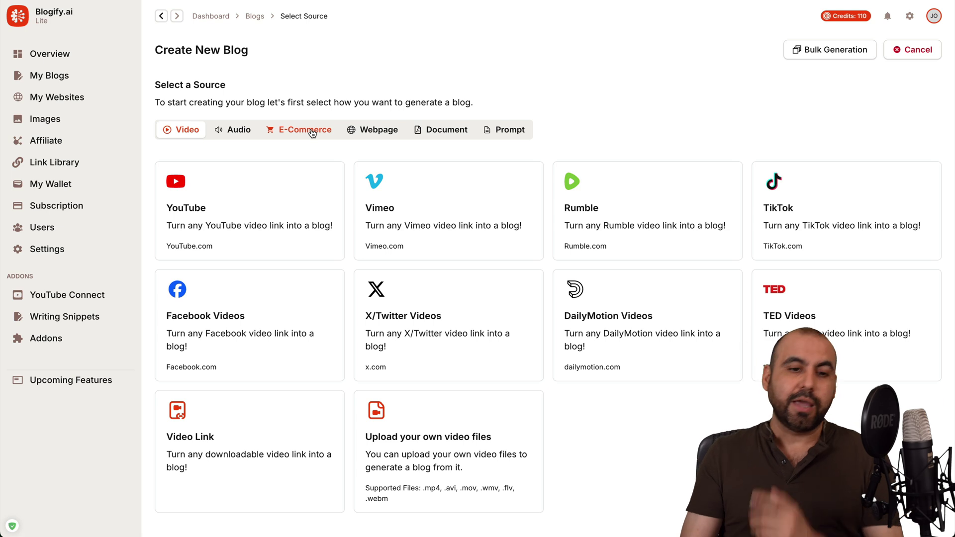
Step: Choose YouTube as the blog source and paste the video link into Source Link
left_click(222, 191)
left_click(425, 138)
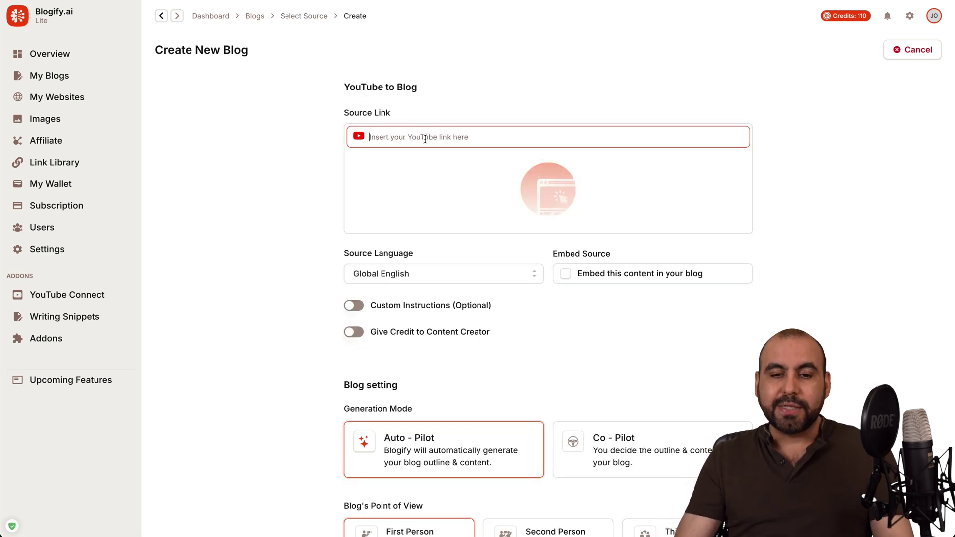
type("https://youtu.be/jFUreJGQLek")
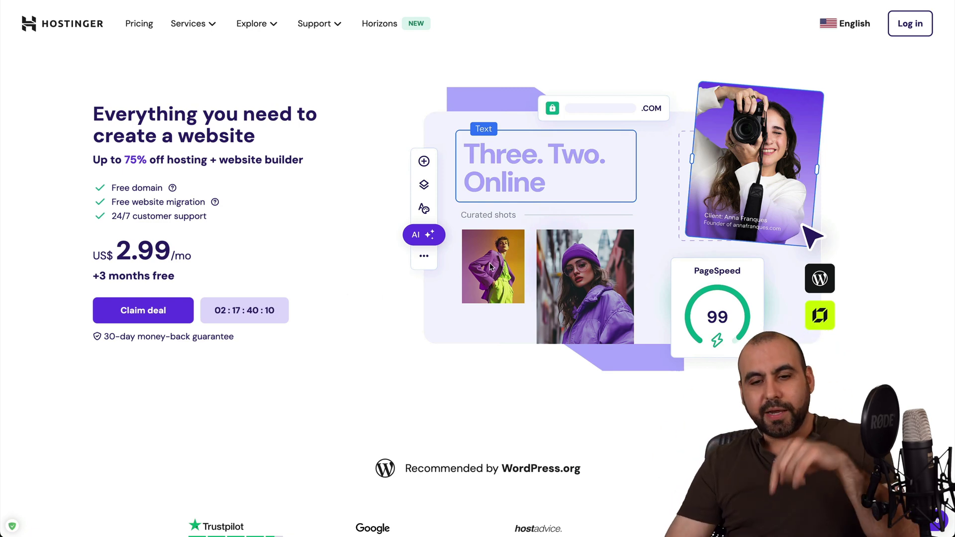
scroll(490, 262, "down", 8)
scroll(490, 264, "up", 2)
scroll(489, 263, "up", 5)
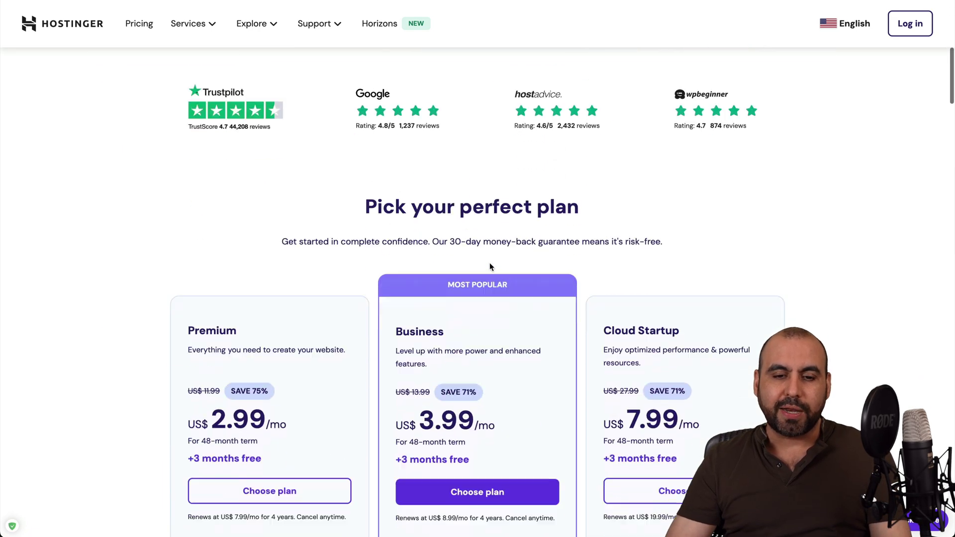
scroll(490, 263, "down", 3)
scroll(489, 262, "up", 1)
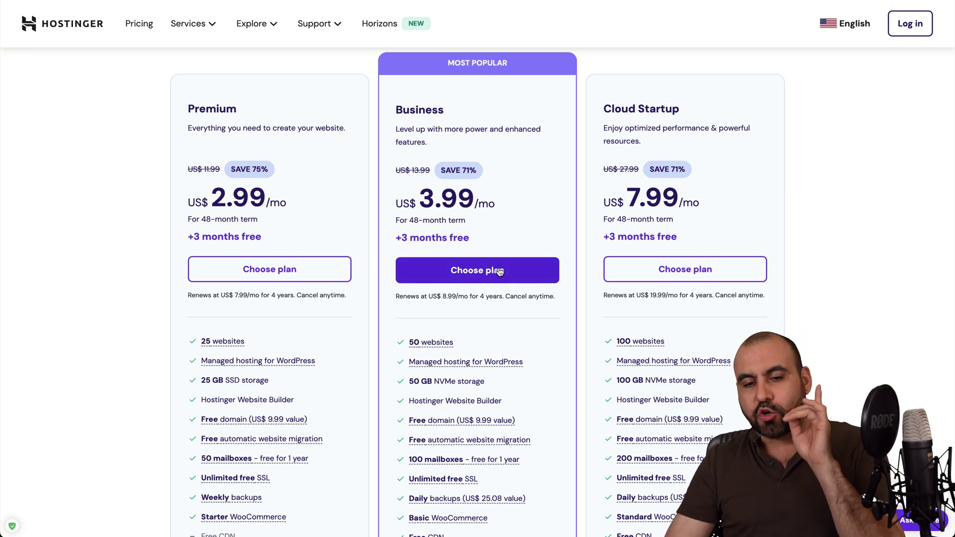
Step: Add 48-month Business hosting to the cart with coupon SAASMASTER, bringing the subtotal to US$ 172.37
left_click(538, 295)
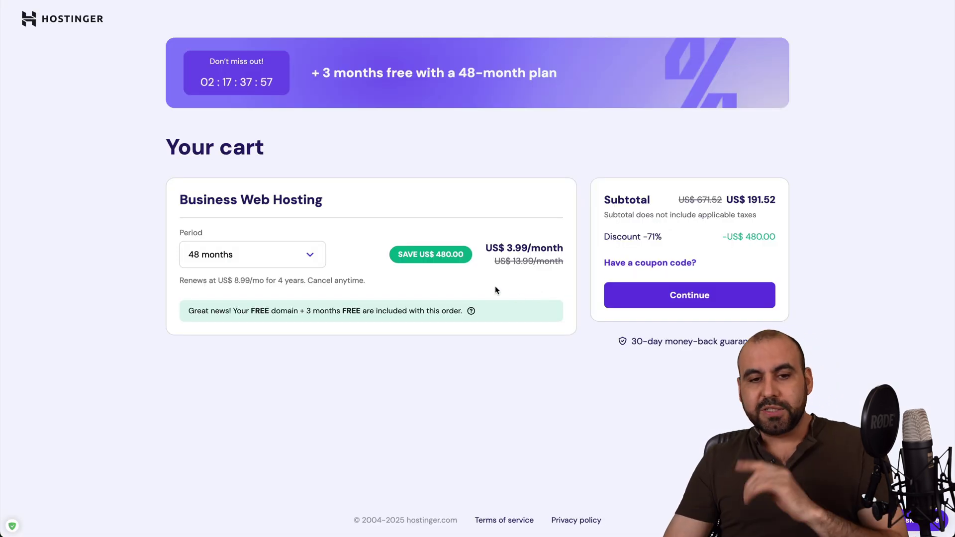
left_click(310, 253)
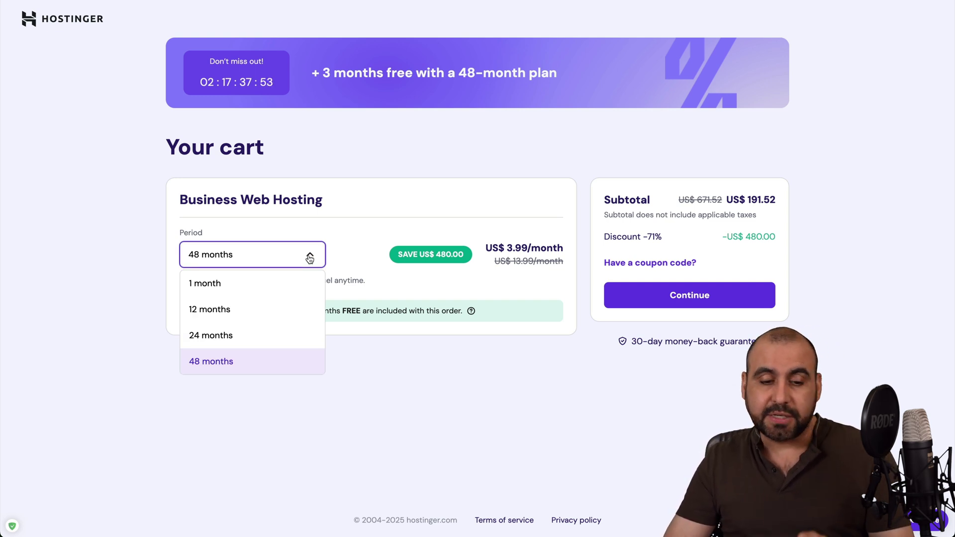
left_click(357, 401)
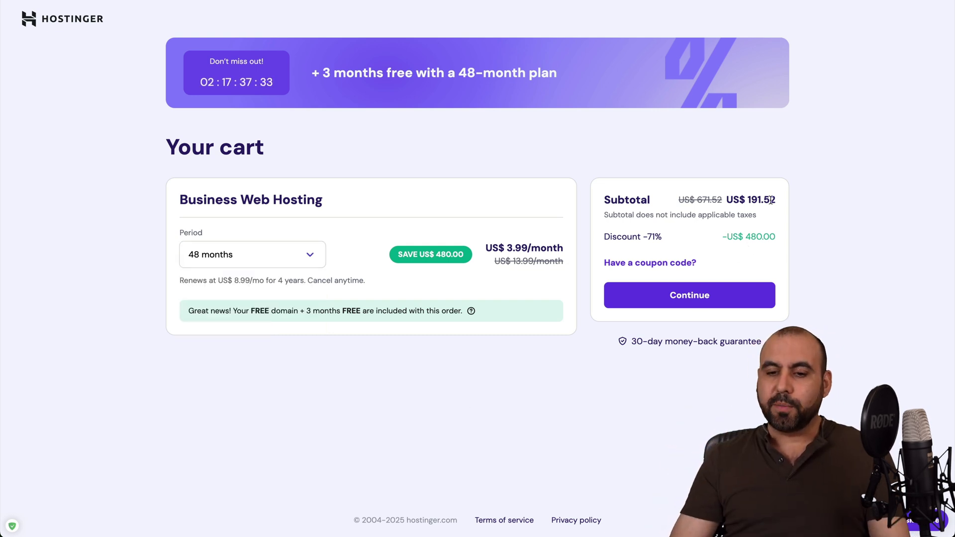
left_click(666, 265)
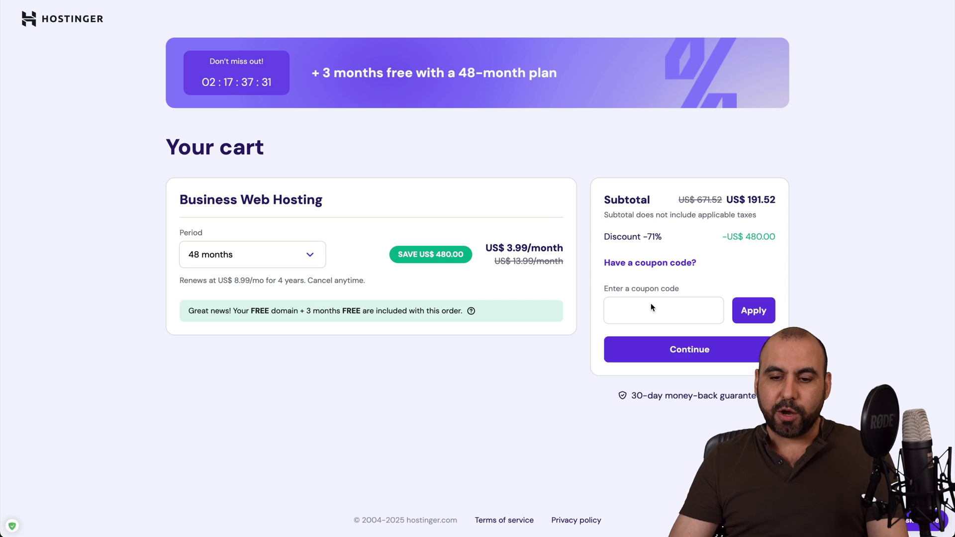
left_click(644, 314)
type("SAASMASTER")
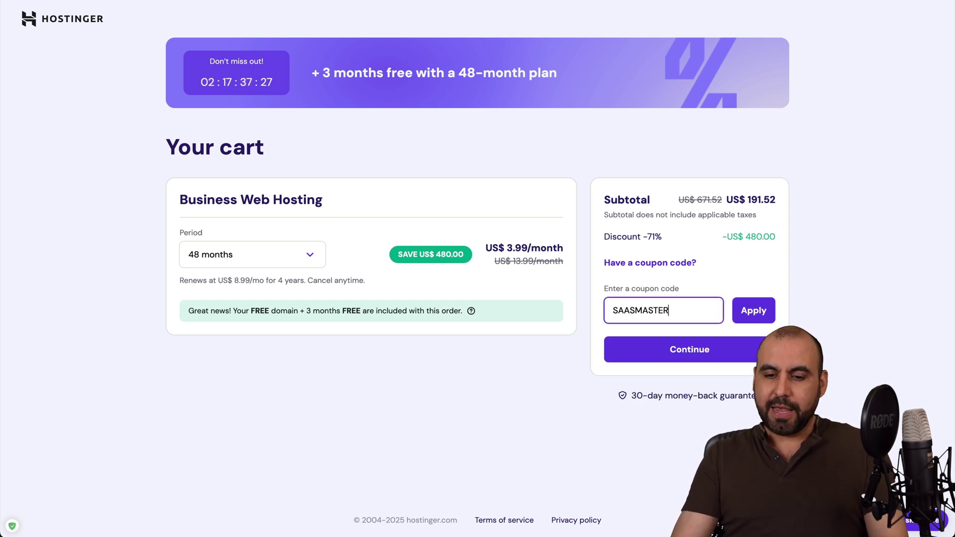
left_click(754, 310)
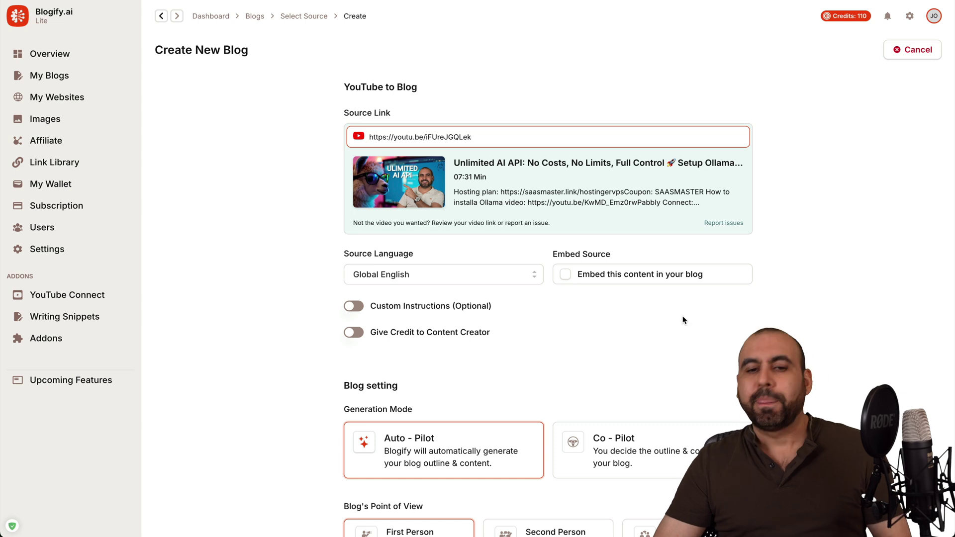
scroll(683, 320, "down", 3)
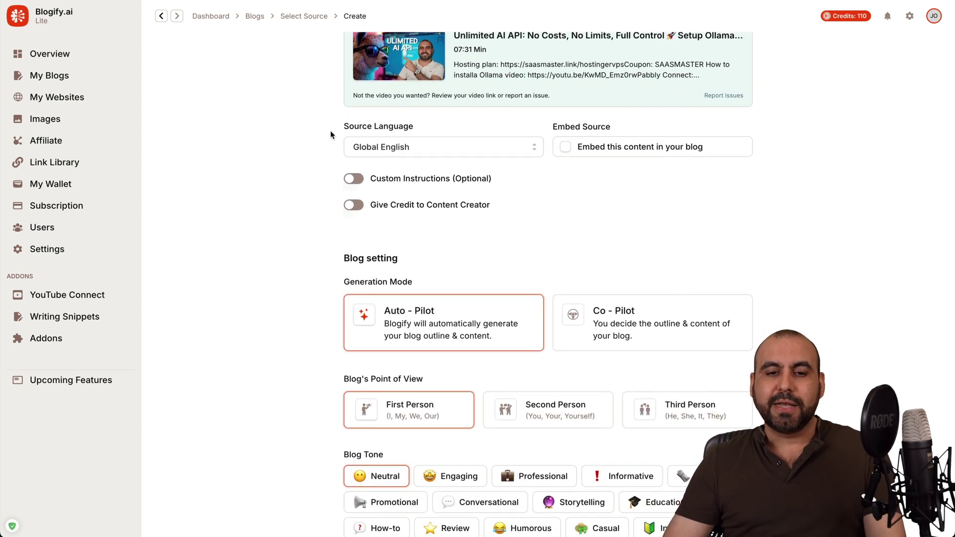
Step: Keep Global English as the source language, leaving custom instructions and creator credit off
left_click(508, 149)
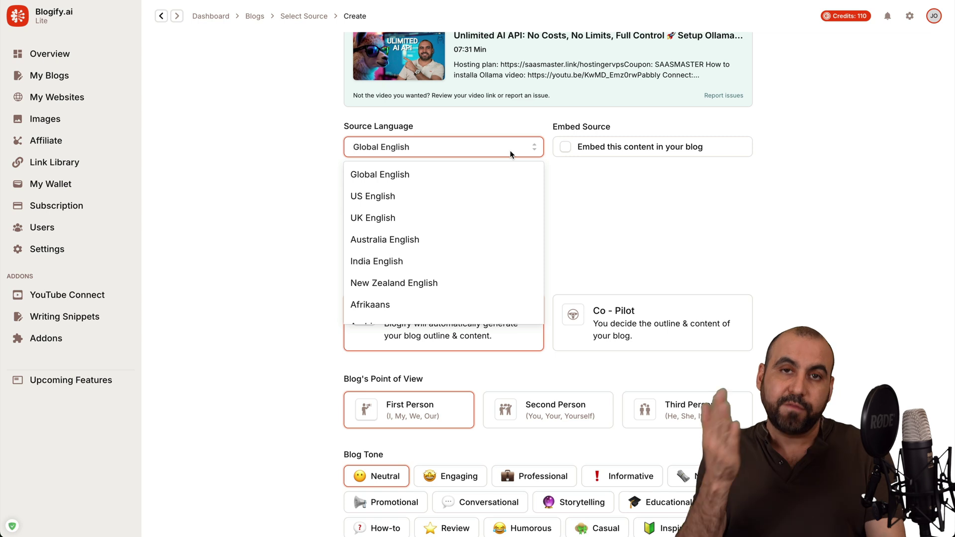
left_click(634, 175)
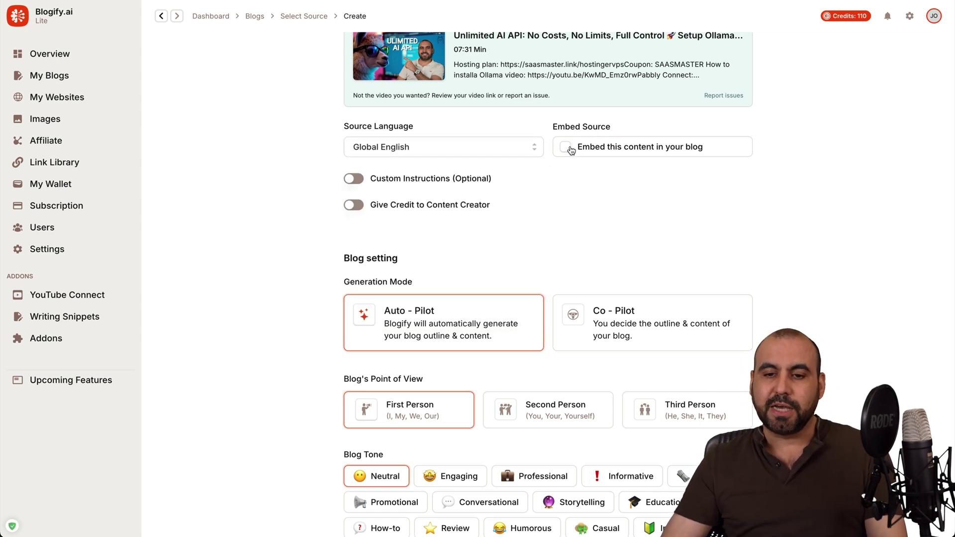
left_click(354, 180)
left_click(471, 199)
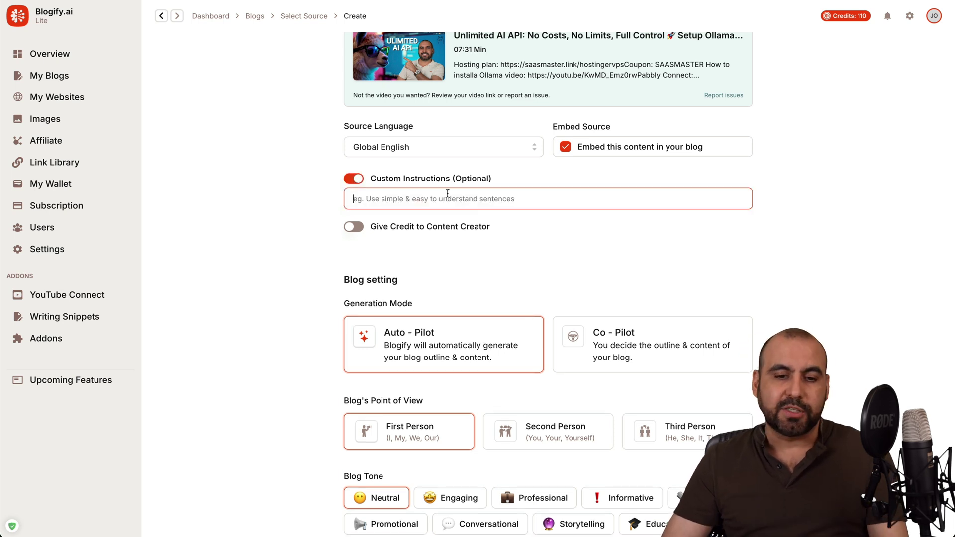
left_click(359, 178)
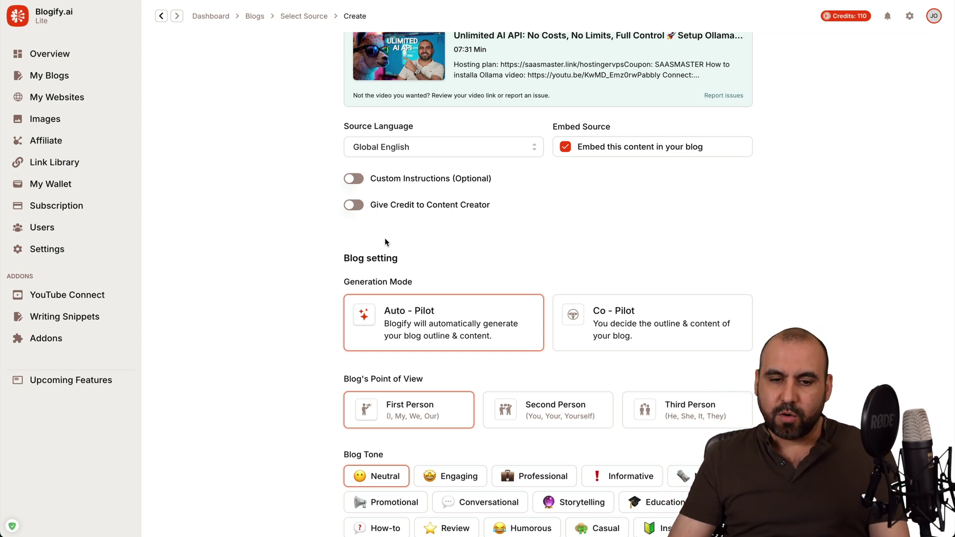
left_click(353, 205)
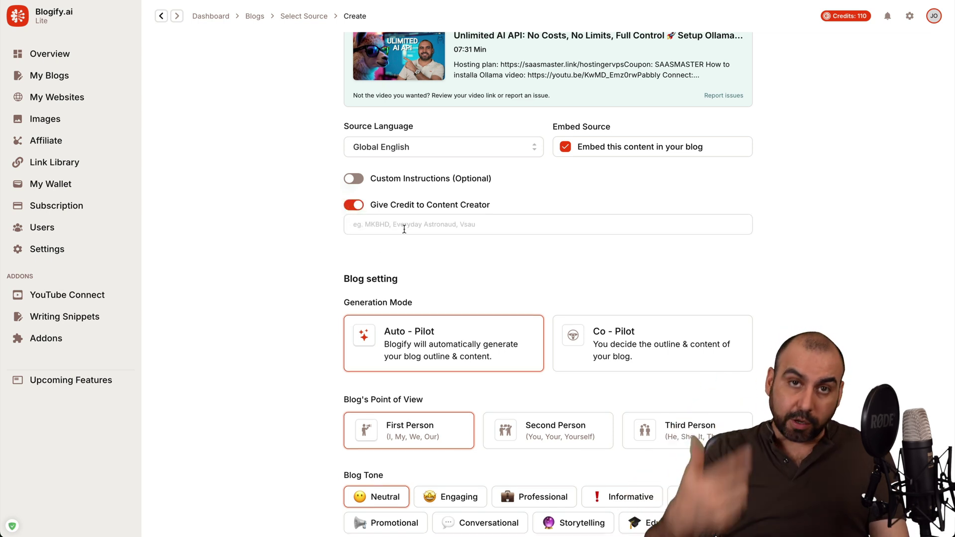
left_click(370, 215)
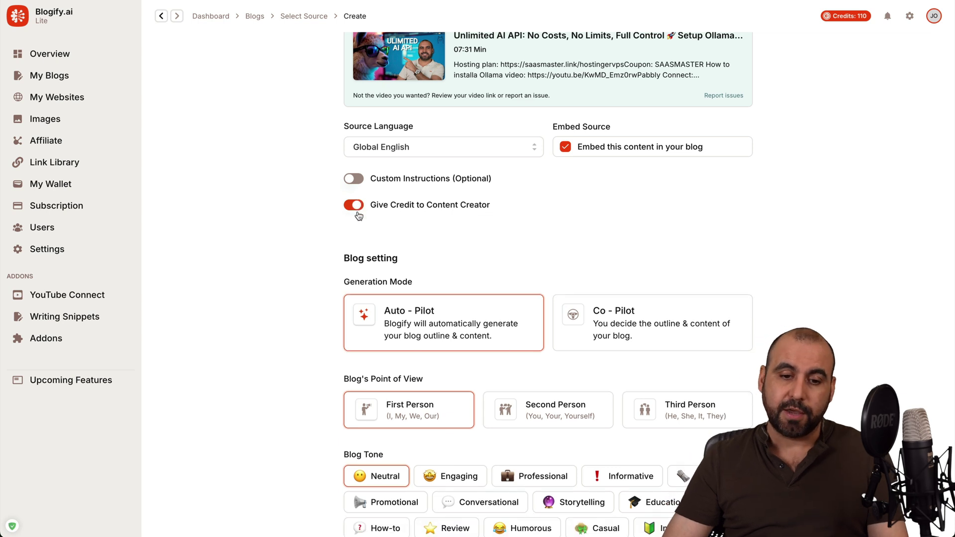
scroll(370, 214, "down", 2)
scroll(378, 285, "down", 3)
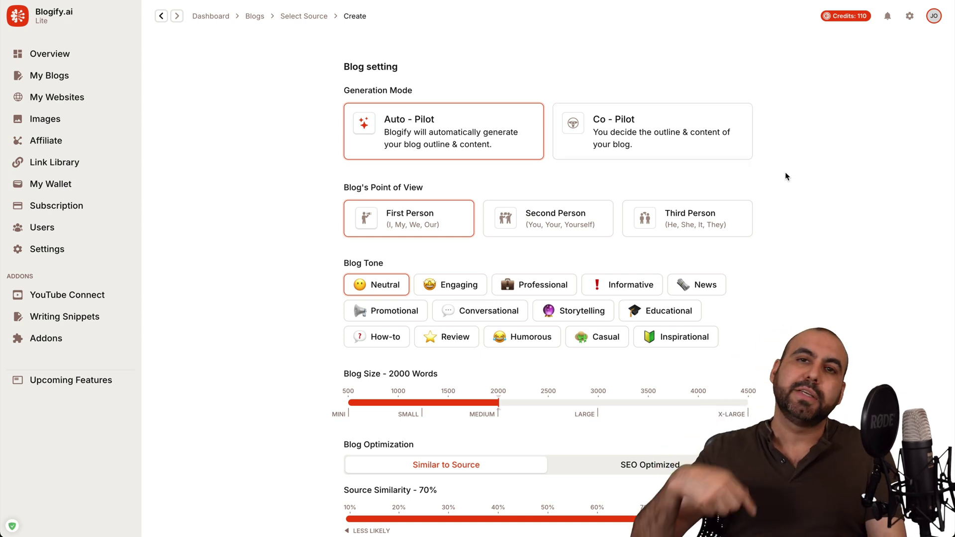
scroll(785, 176, "down", 2)
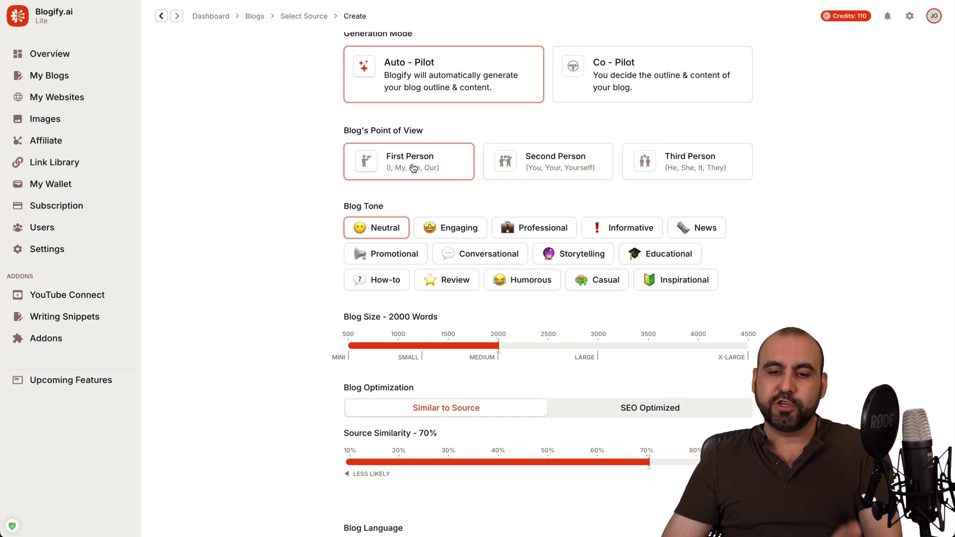
scroll(751, 222, "down", 1)
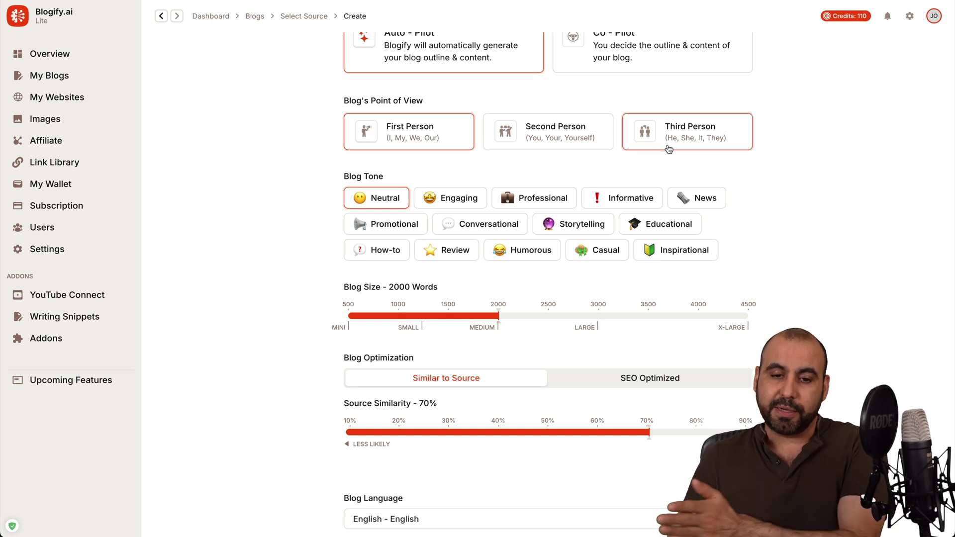
scroll(629, 153, "down", 2)
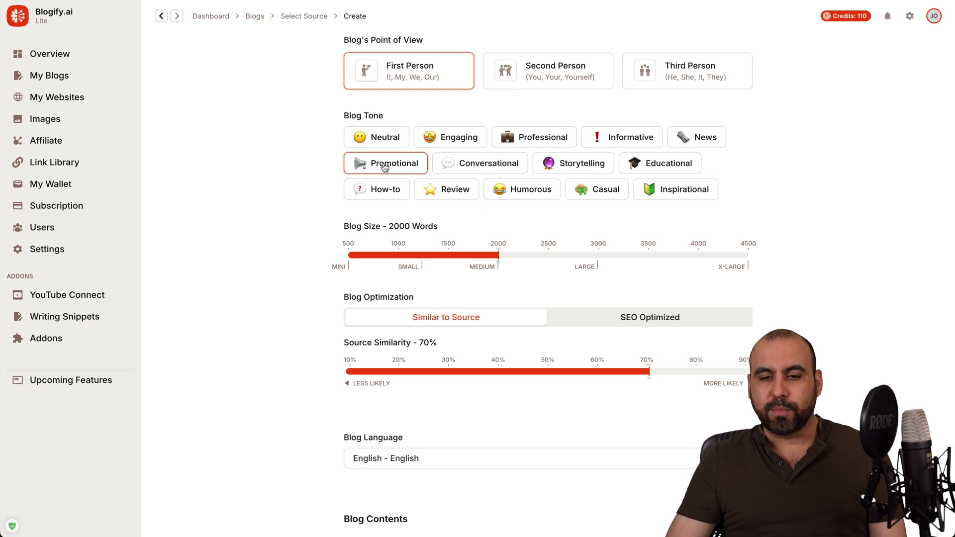
scroll(514, 269, "down", 2)
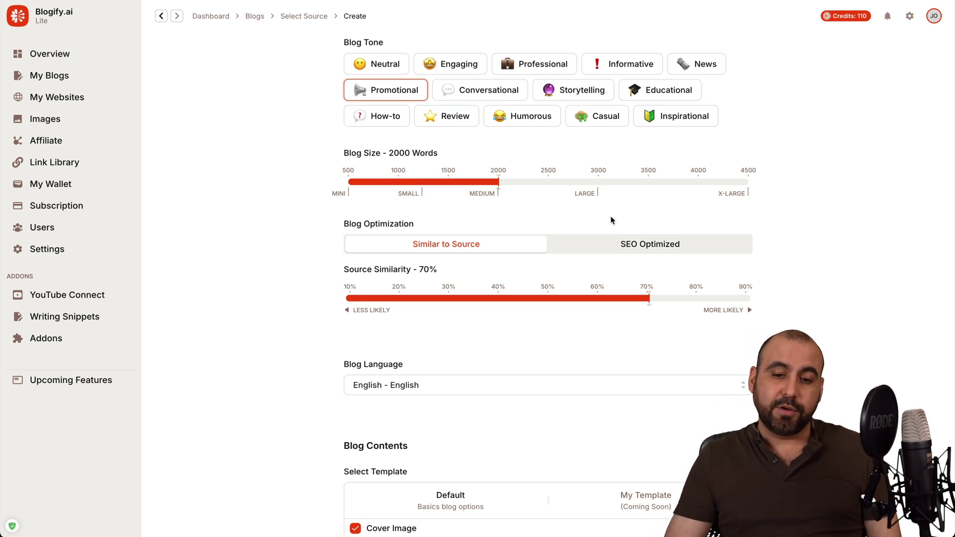
scroll(611, 216, "down", 1)
scroll(610, 215, "down", 1)
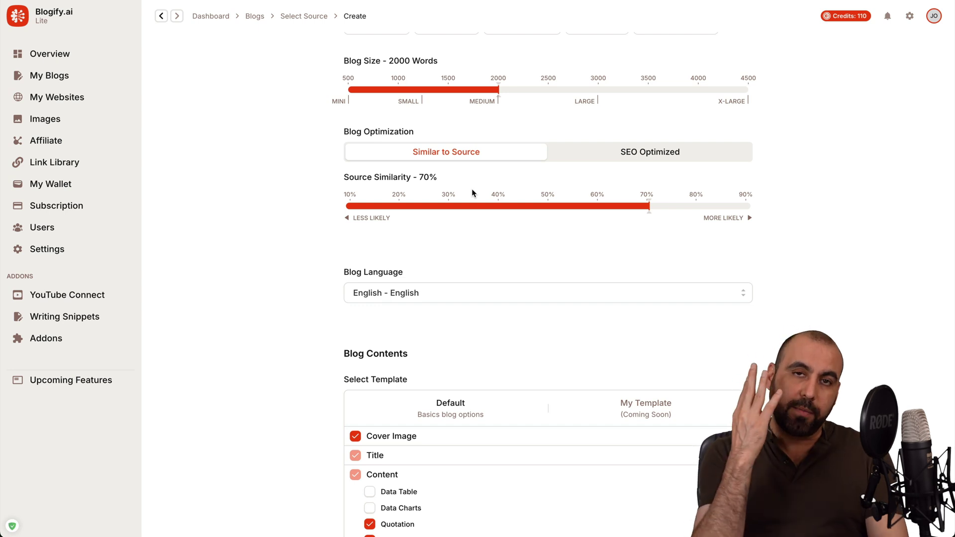
Step: Switch the blog to SEO Optimized and keep English as the blog language
left_click(650, 152)
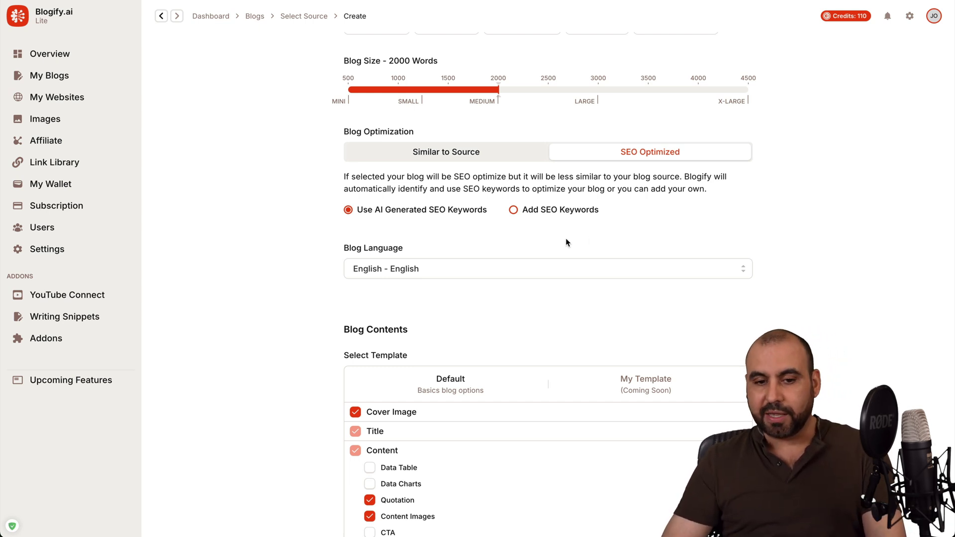
left_click(430, 268)
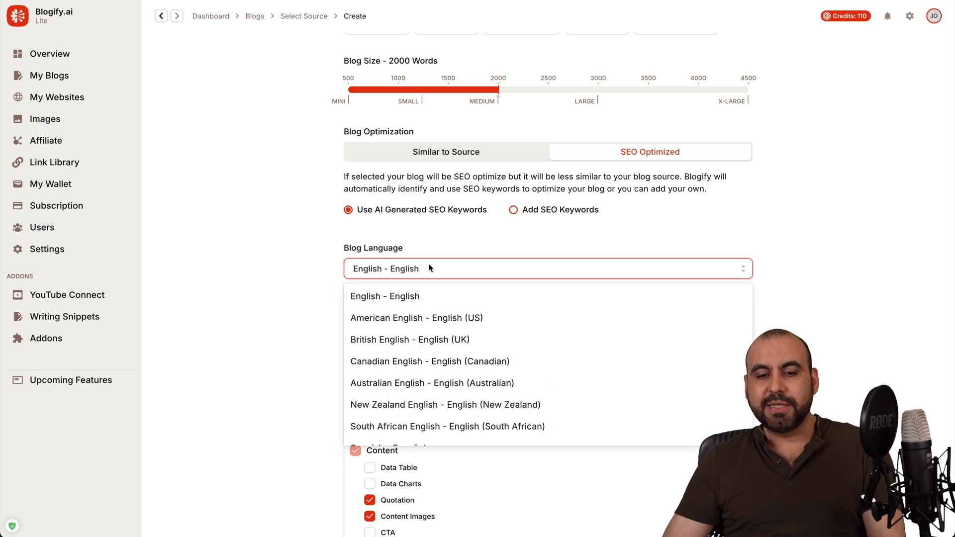
scroll(430, 320, "down", 5)
scroll(429, 322, "down", 5)
left_click(302, 275)
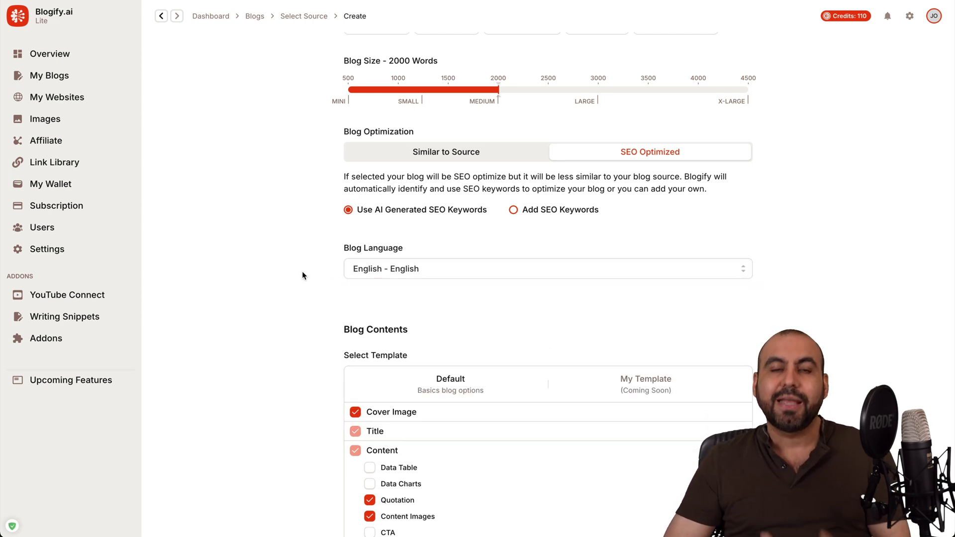
scroll(310, 319, "down", 1)
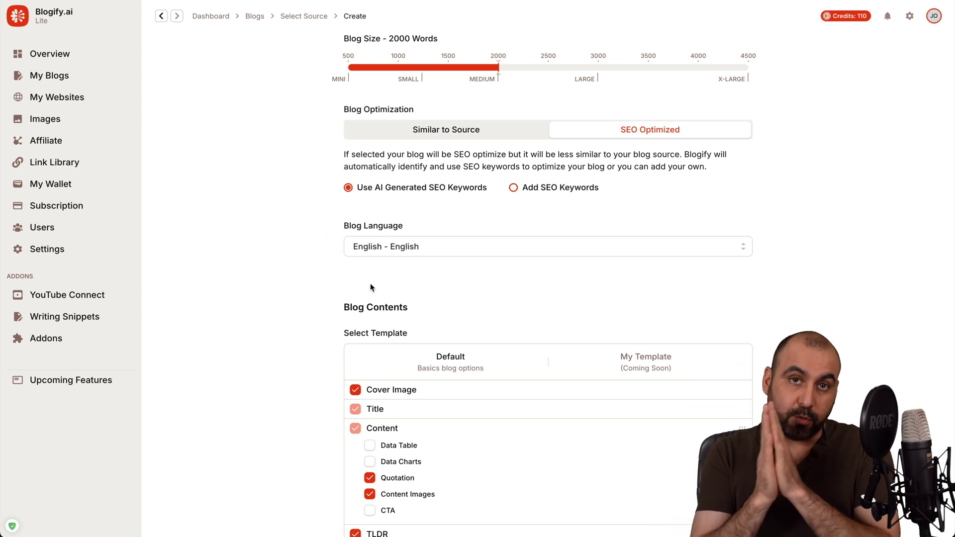
scroll(371, 288, "down", 3)
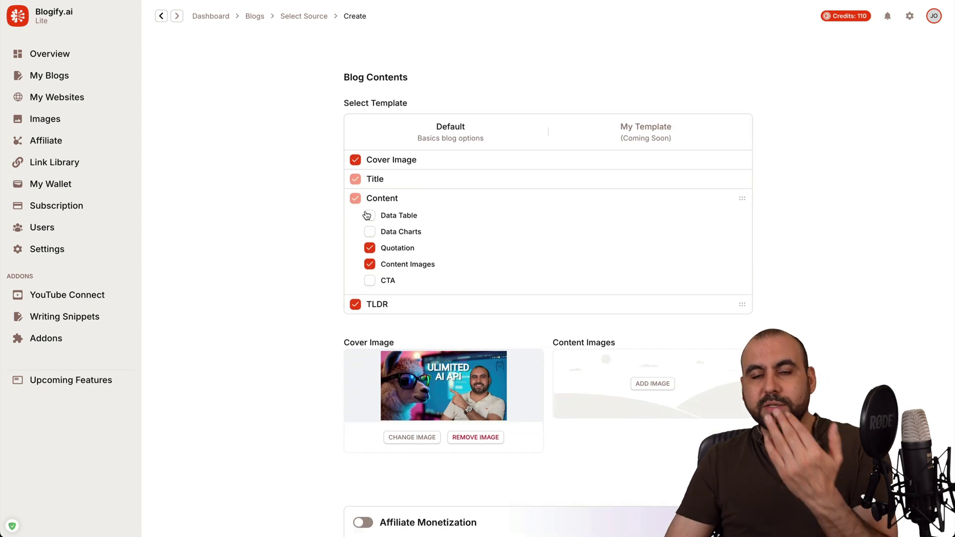
Step: Include a data table and CTA; review Library, AI Image, Unsplash and Upload without adding images
left_click(369, 215)
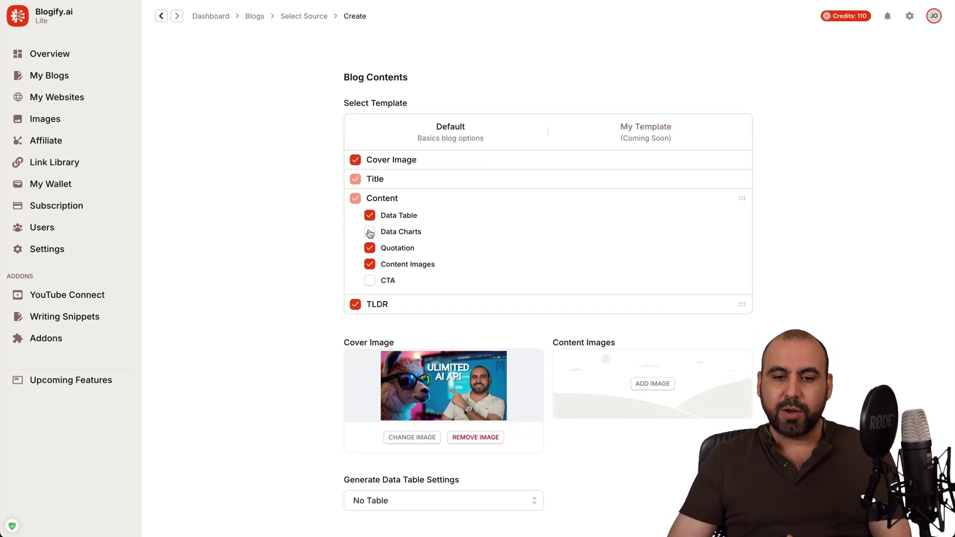
scroll(341, 380, "down", 2)
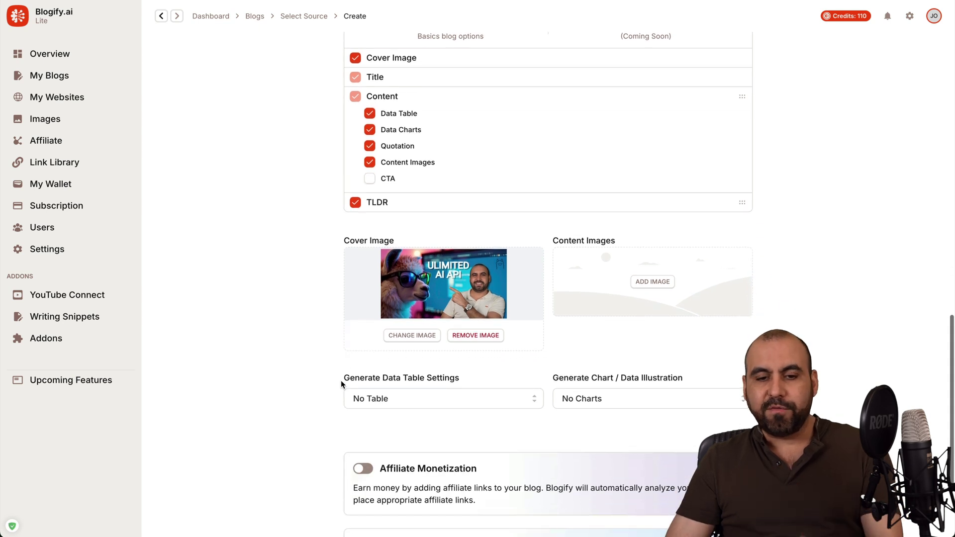
left_click(369, 178)
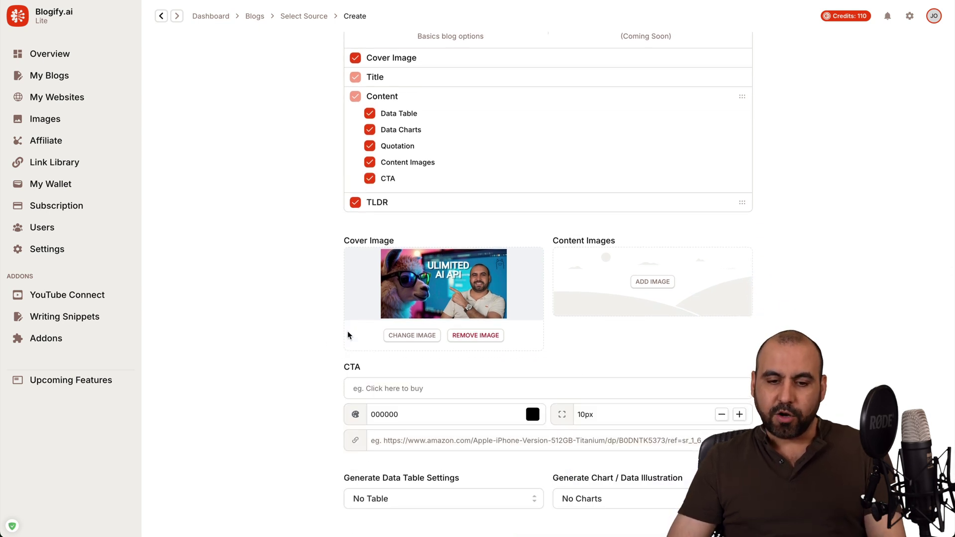
scroll(347, 331, "down", 1)
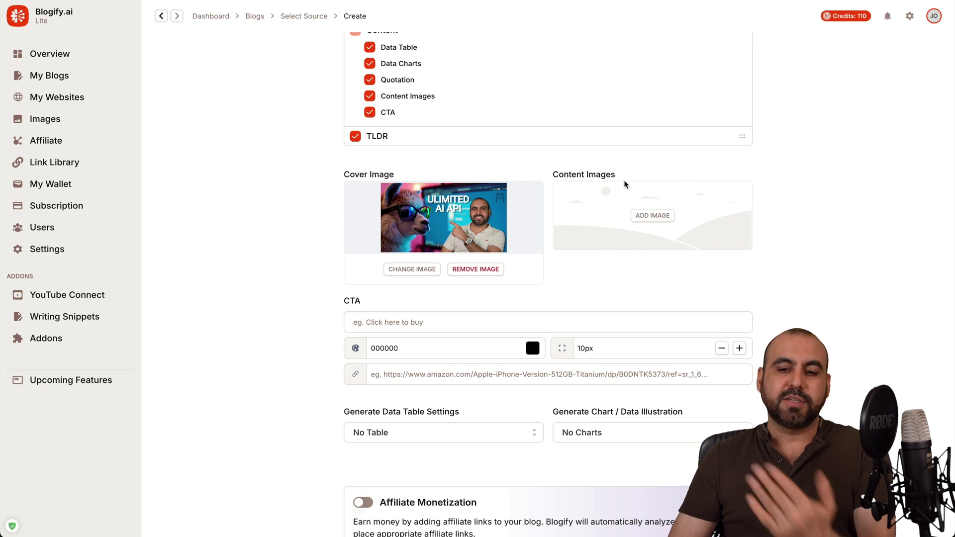
left_click(652, 214)
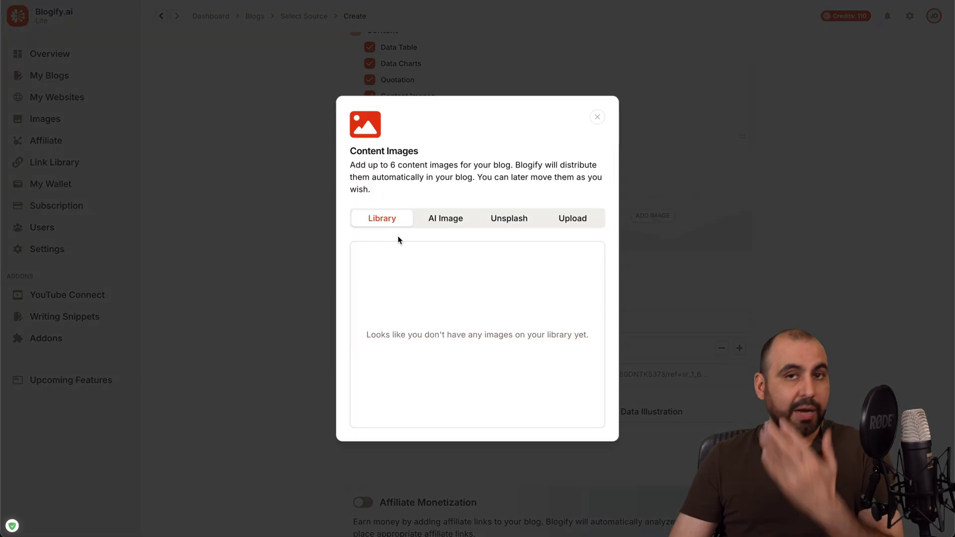
left_click(445, 218)
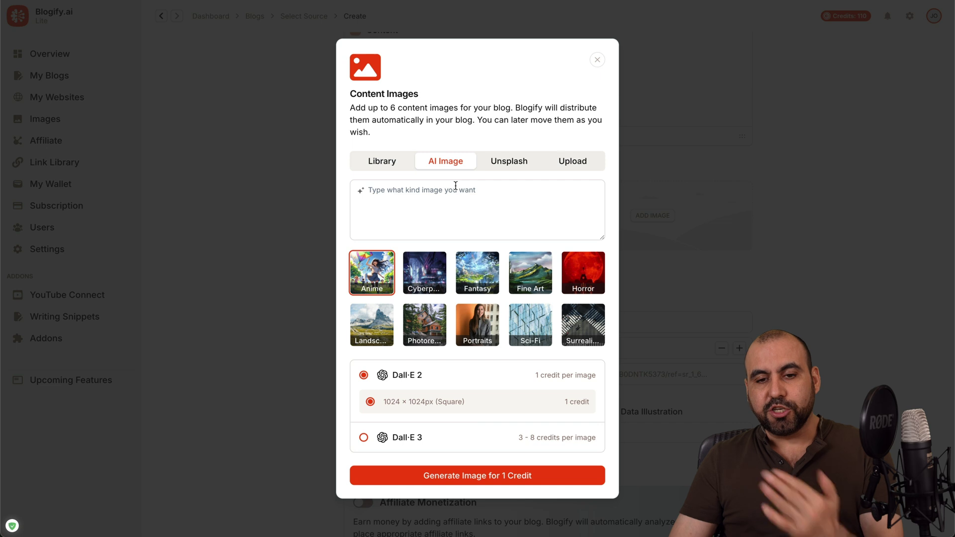
left_click(509, 160)
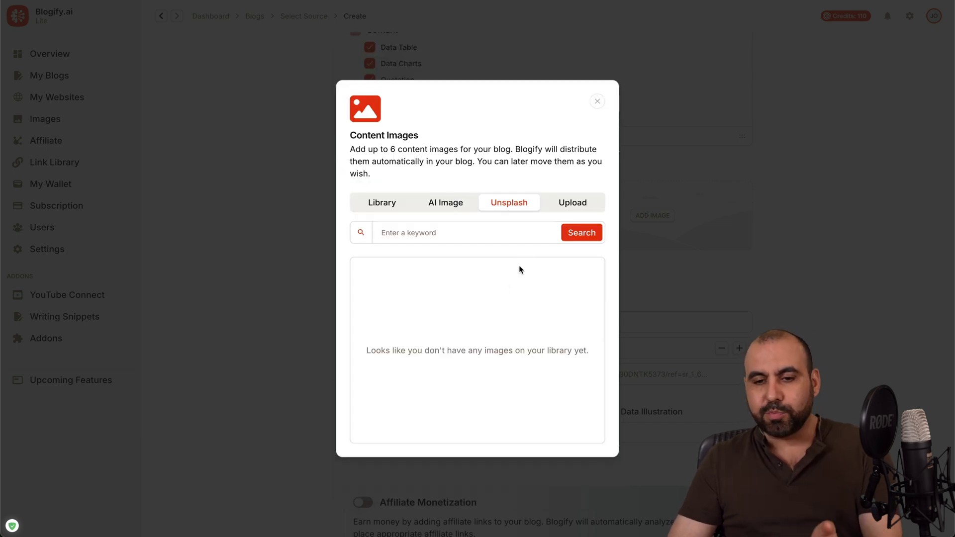
left_click(471, 235)
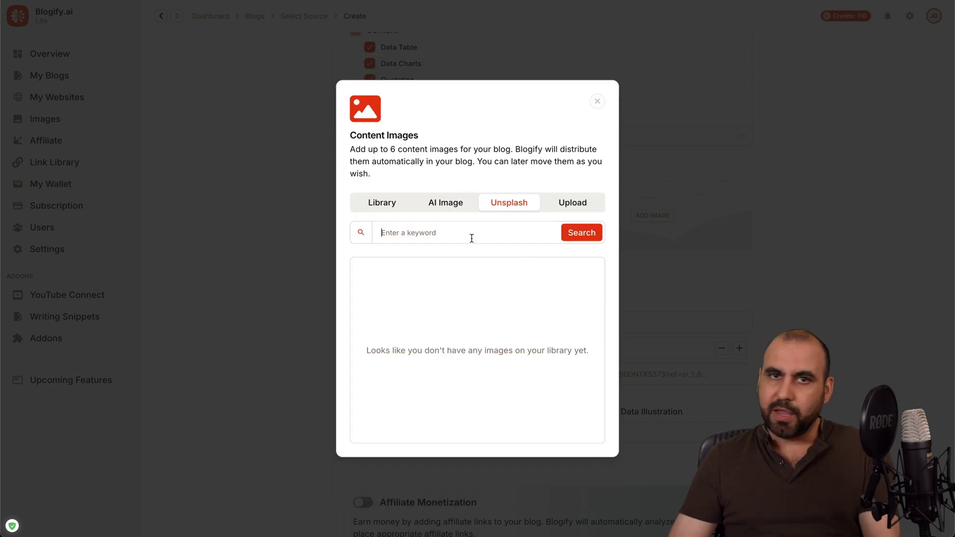
left_click(572, 202)
left_click(597, 101)
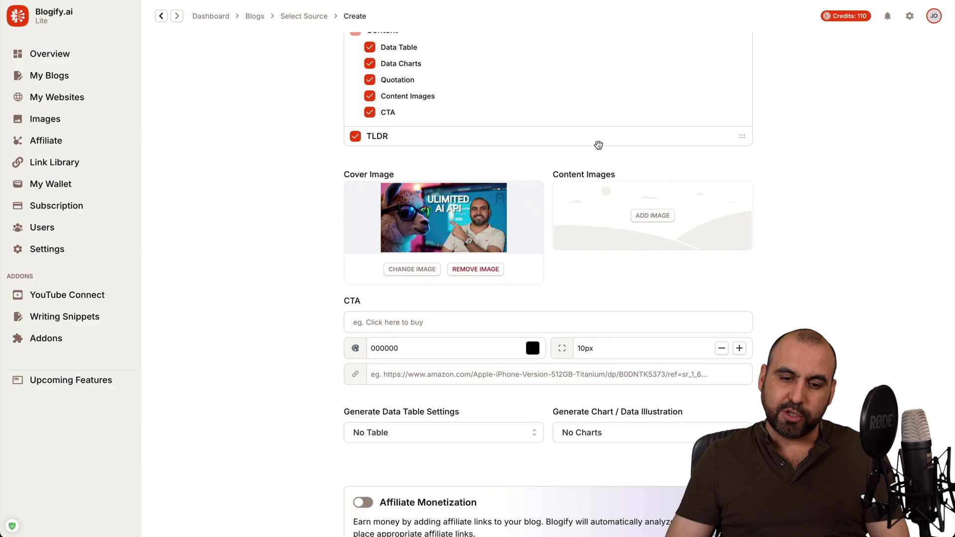
scroll(557, 357, "down", 5)
left_click(401, 163)
type("BUY NOW")
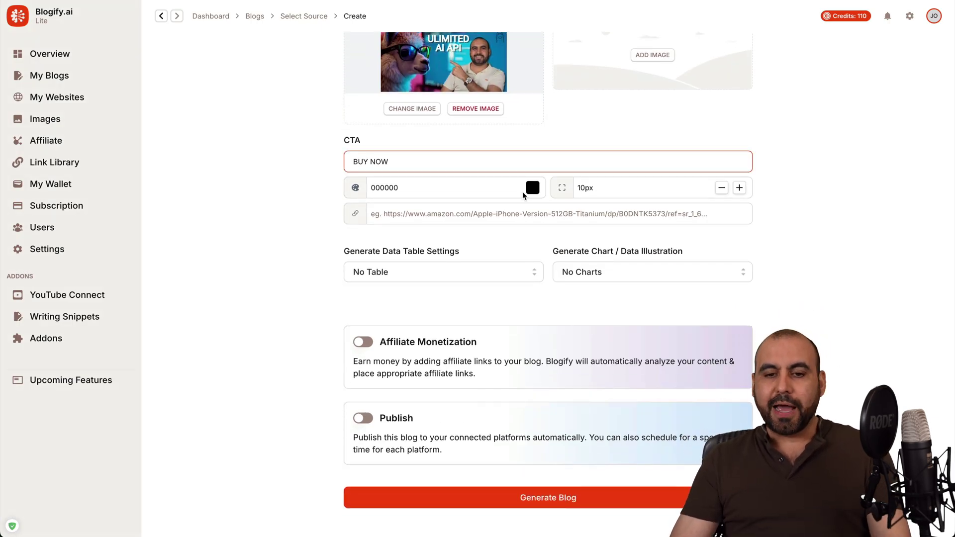
left_click(487, 217)
type("https://tes.com")
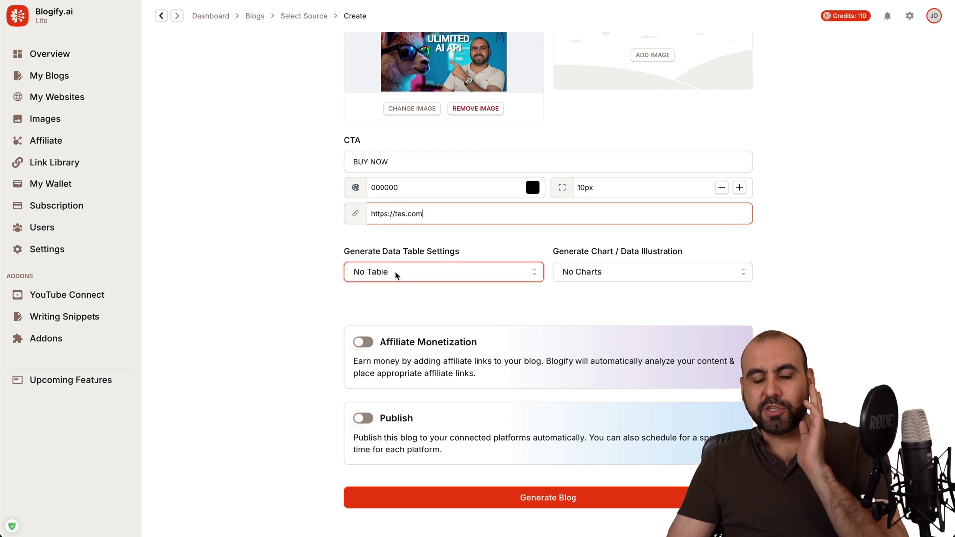
left_click(489, 271)
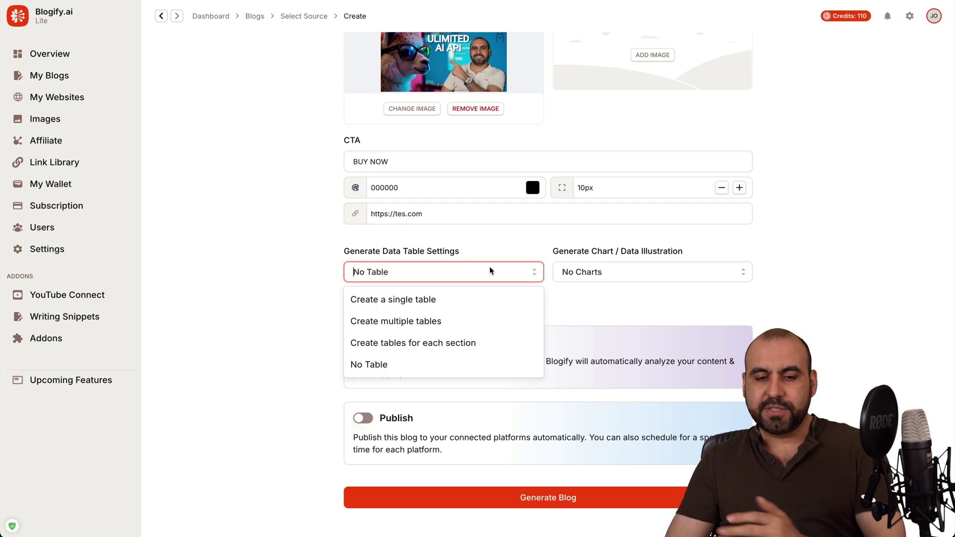
left_click(459, 320)
left_click(626, 273)
left_click(605, 321)
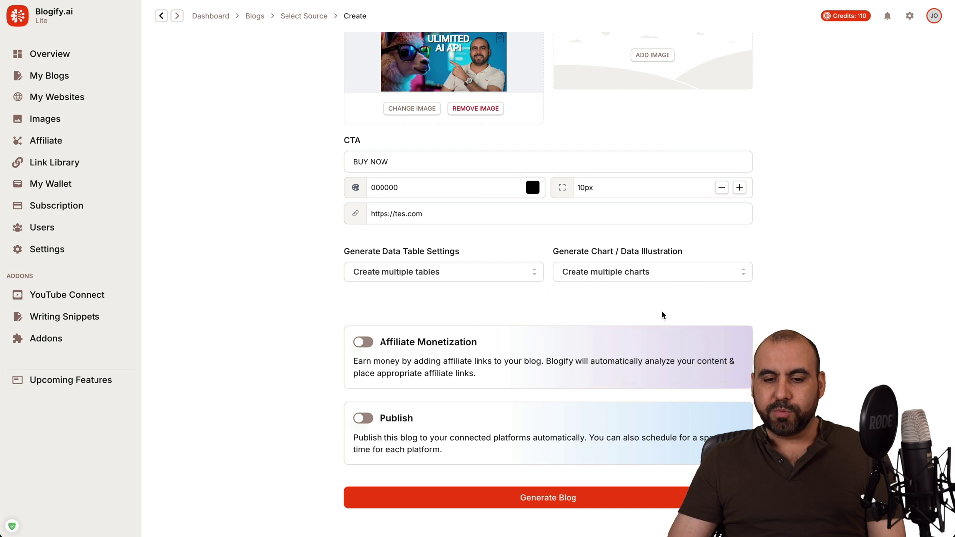
scroll(552, 336, "down", 1)
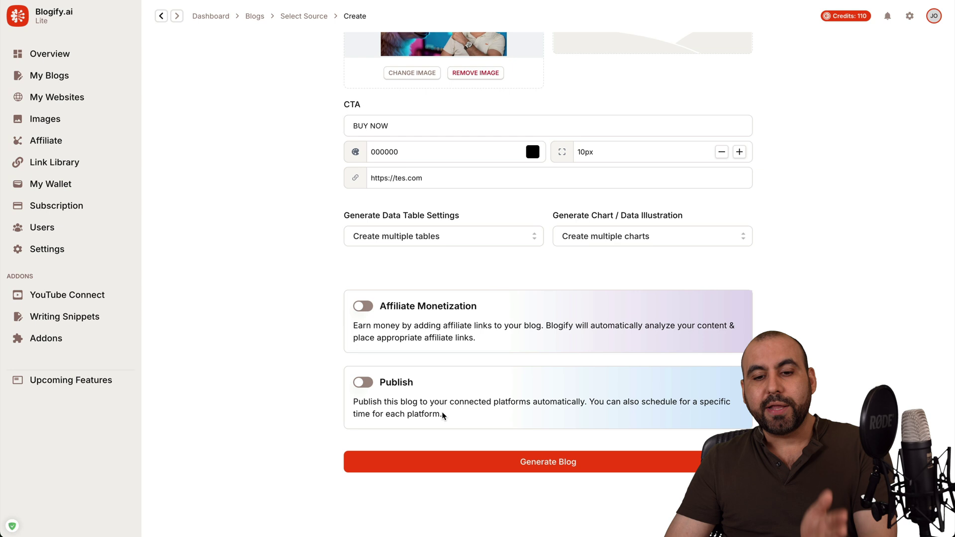
left_click(500, 461)
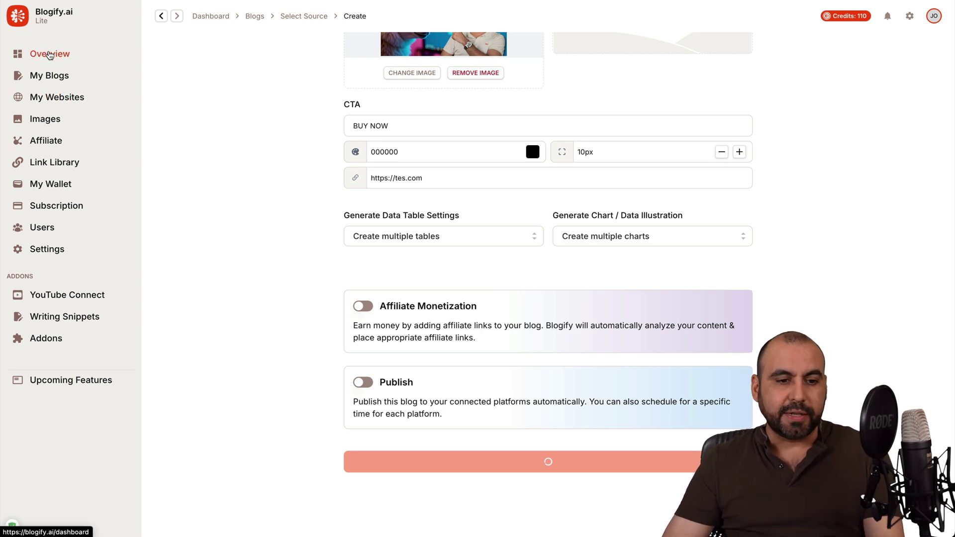
Step: Open the Wonders research blog from the saved blogs and expand its full article
left_click(56, 79)
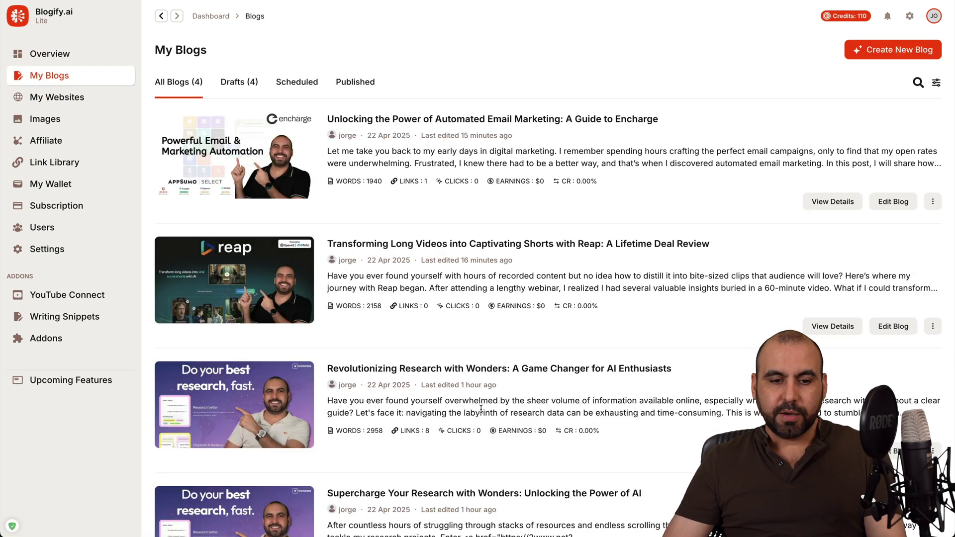
scroll(235, 448, "down", 3)
left_click(270, 379)
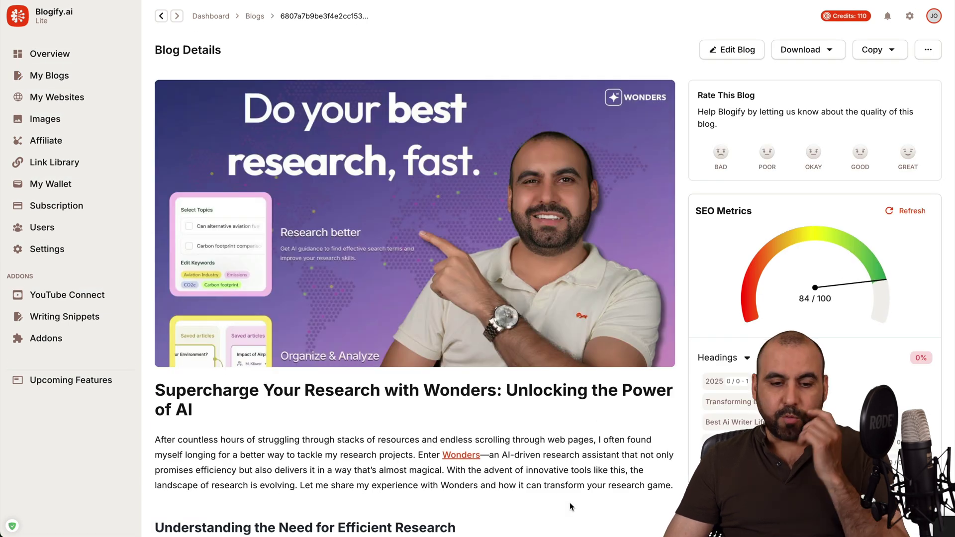
scroll(569, 503, "down", 5)
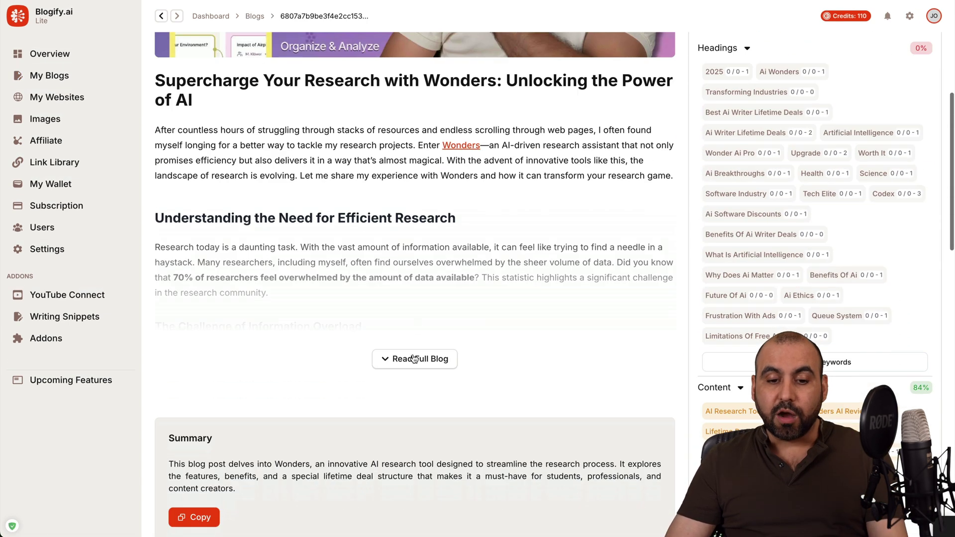
left_click(414, 359)
scroll(317, 93, "down", 2)
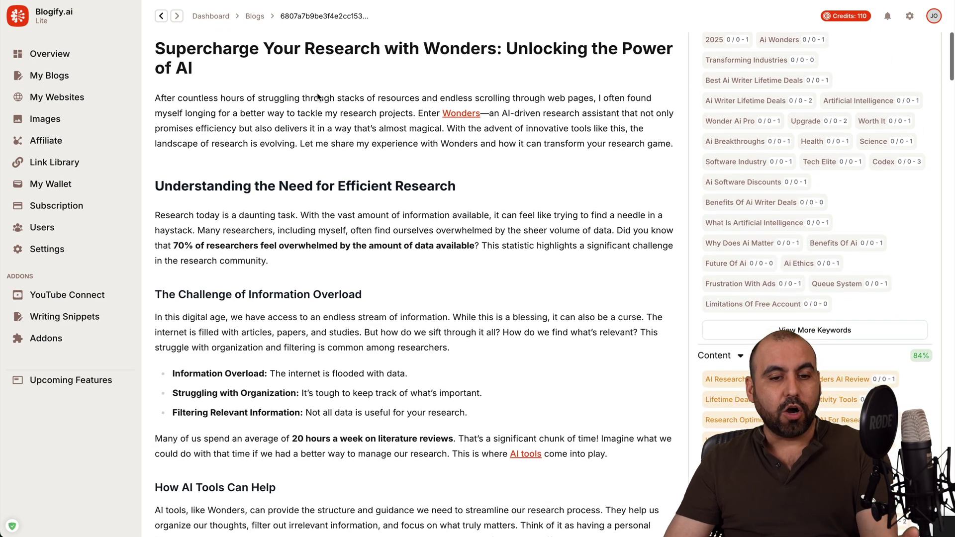
scroll(317, 93, "down", 3)
scroll(317, 92, "down", 4)
scroll(317, 93, "down", 2)
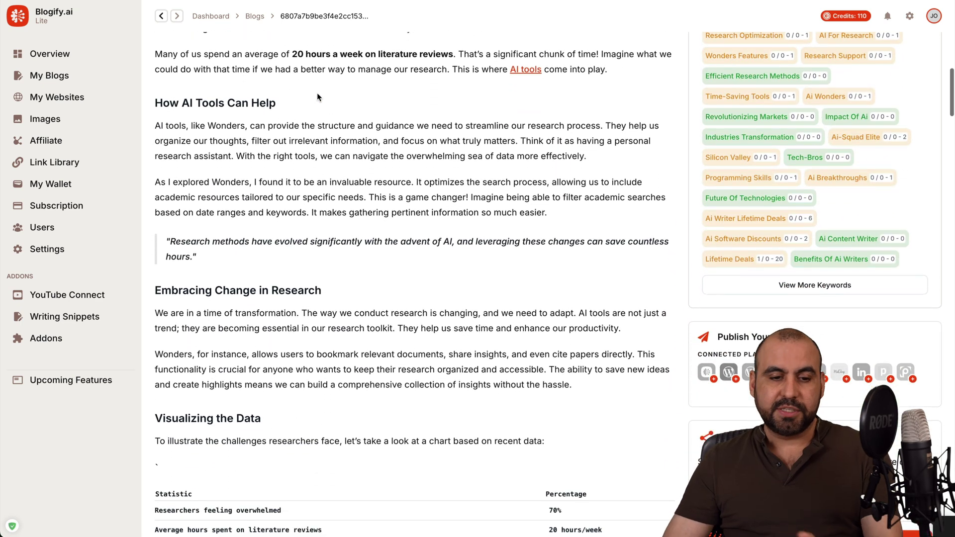
scroll(318, 92, "down", 4)
scroll(318, 92, "down", 1)
scroll(318, 93, "down", 5)
scroll(317, 93, "down", 4)
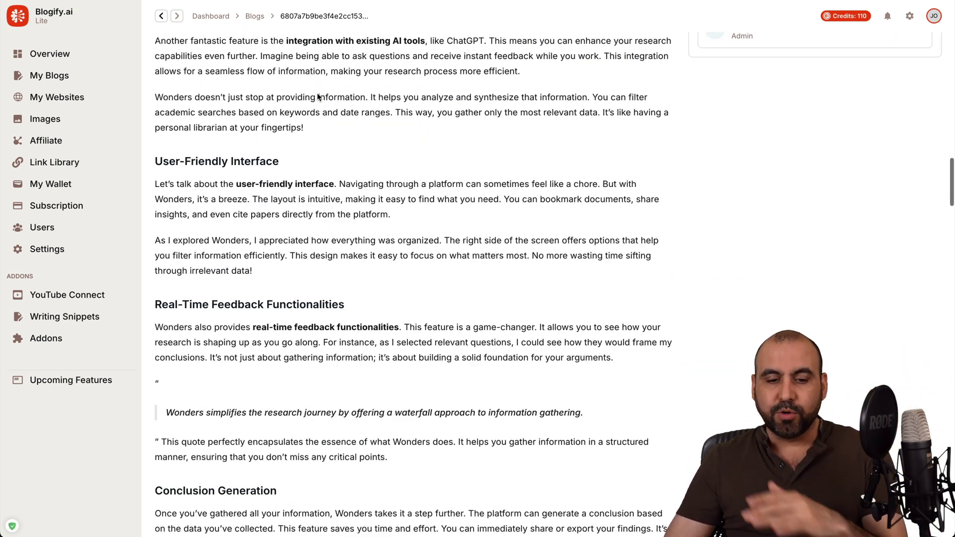
scroll(317, 92, "down", 3)
scroll(317, 92, "down", 2)
scroll(317, 96, "down", 4)
scroll(318, 96, "down", 2)
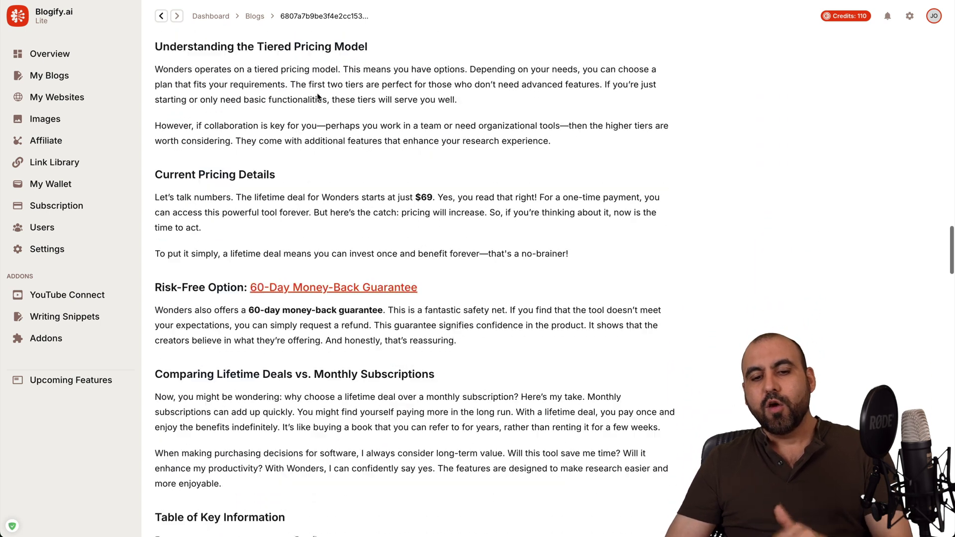
scroll(348, 237, "down", 1)
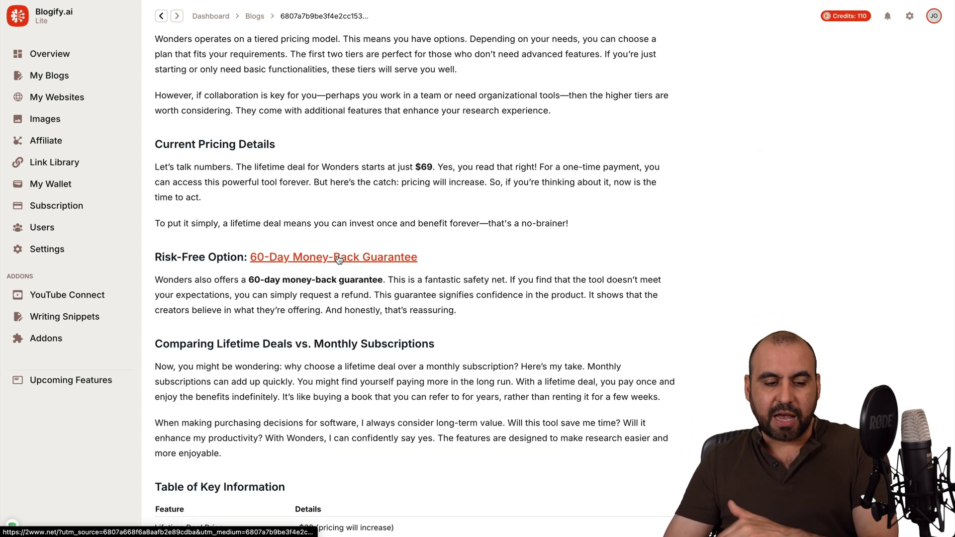
scroll(463, 284, "down", 4)
scroll(471, 283, "down", 3)
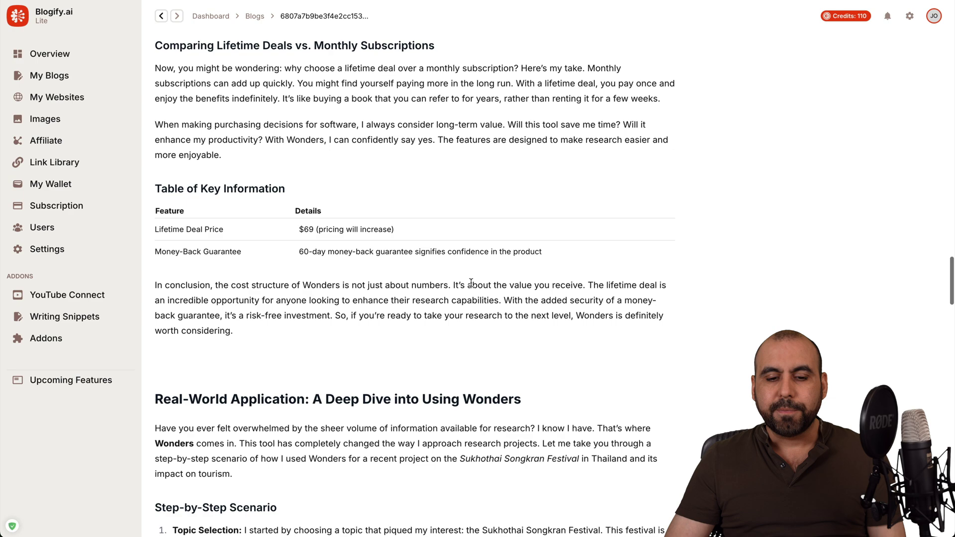
scroll(470, 283, "down", 5)
scroll(470, 283, "down", 5)
scroll(470, 283, "down", 5)
scroll(471, 283, "down", 5)
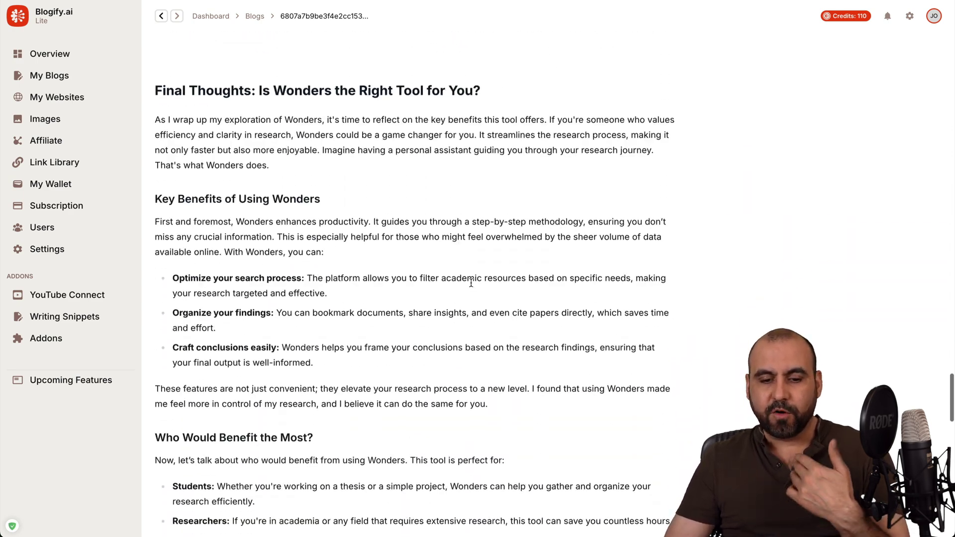
scroll(471, 284, "down", 5)
scroll(470, 284, "down", 5)
scroll(471, 284, "down", 5)
scroll(471, 283, "down", 2)
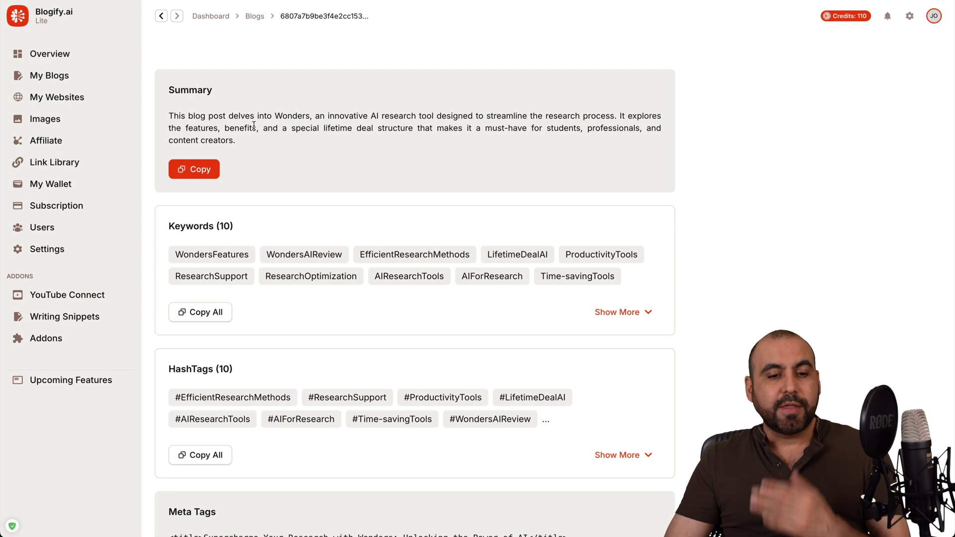
scroll(312, 134, "down", 3)
scroll(333, 272, "down", 2)
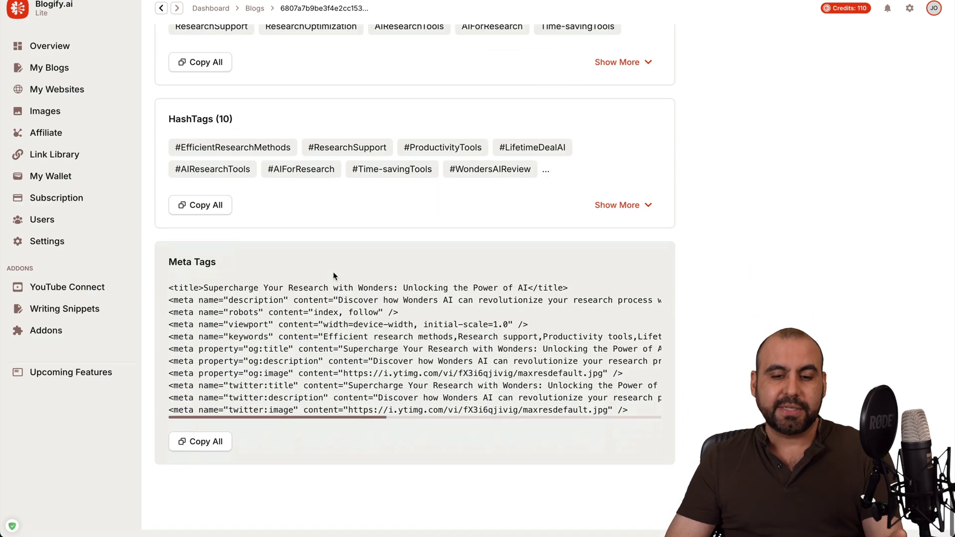
scroll(333, 272, "up", 2)
scroll(333, 271, "up", 10)
scroll(332, 272, "up", 10)
scroll(333, 272, "up", 3)
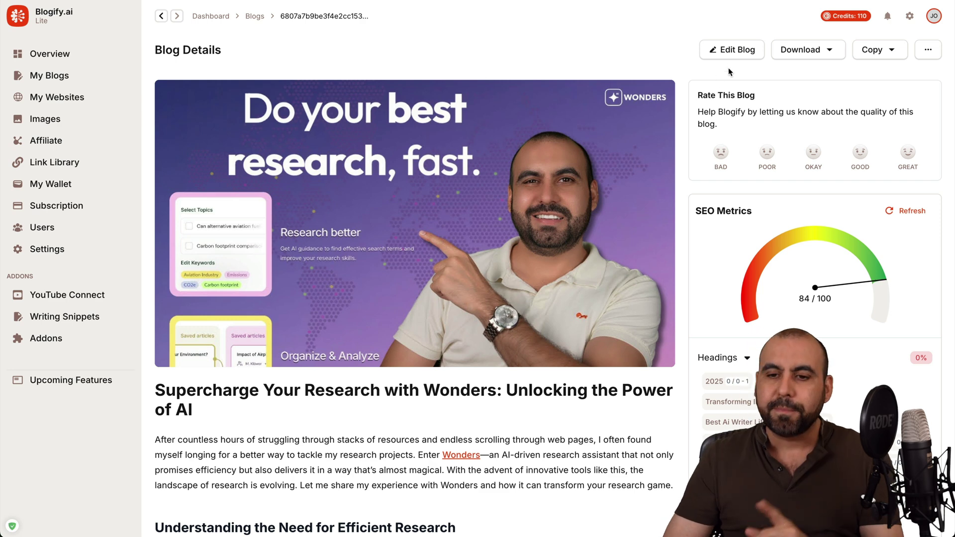
Step: Open the Wonders blog with Edit Blog in the rich-text editor
left_click(732, 49)
scroll(519, 315, "down", 5)
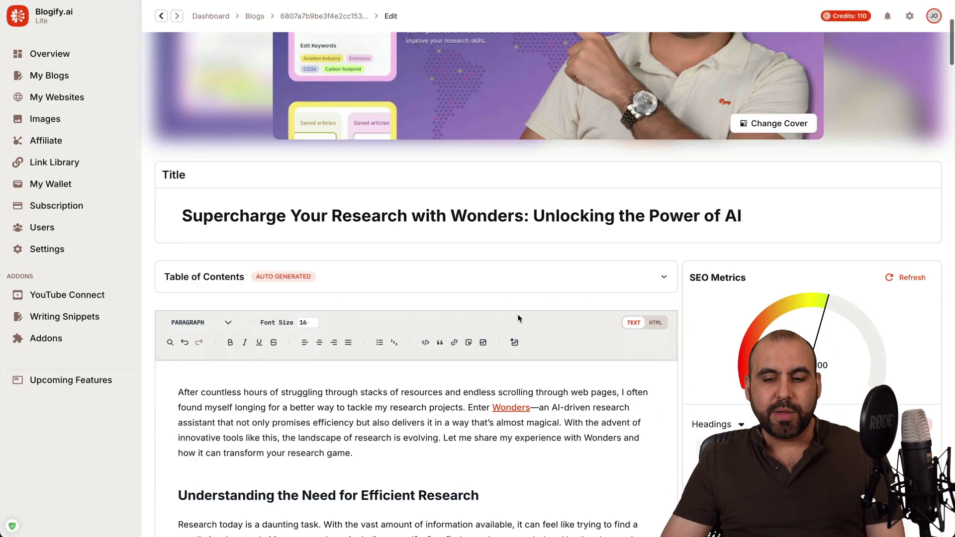
scroll(519, 313, "down", 5)
scroll(518, 315, "down", 5)
scroll(519, 315, "down", 5)
scroll(519, 314, "down", 5)
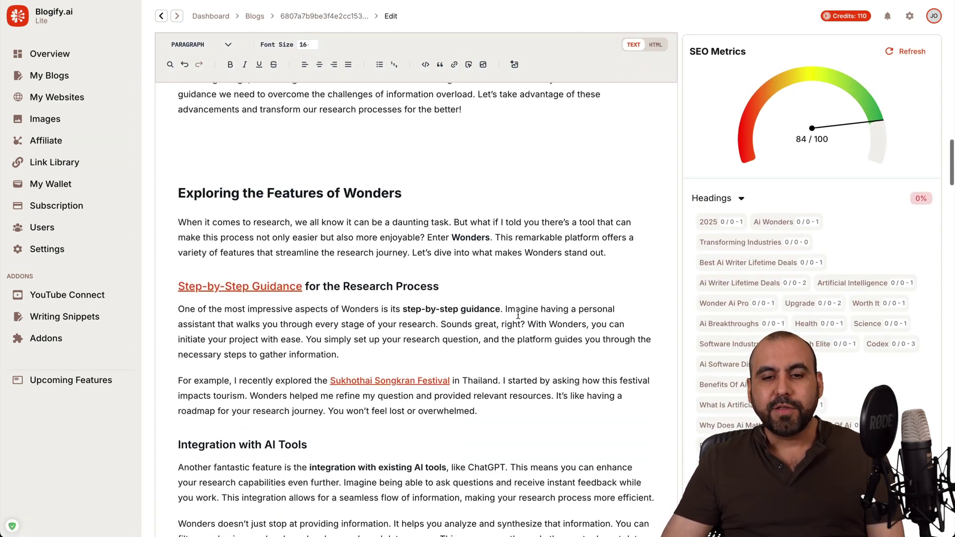
scroll(519, 314, "down", 4)
scroll(519, 314, "down", 3)
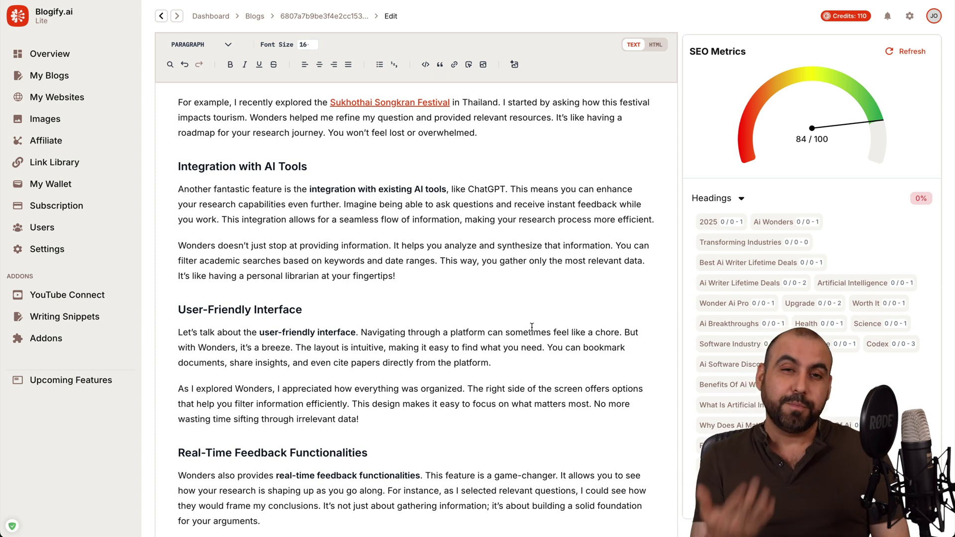
scroll(481, 281, "up", 10)
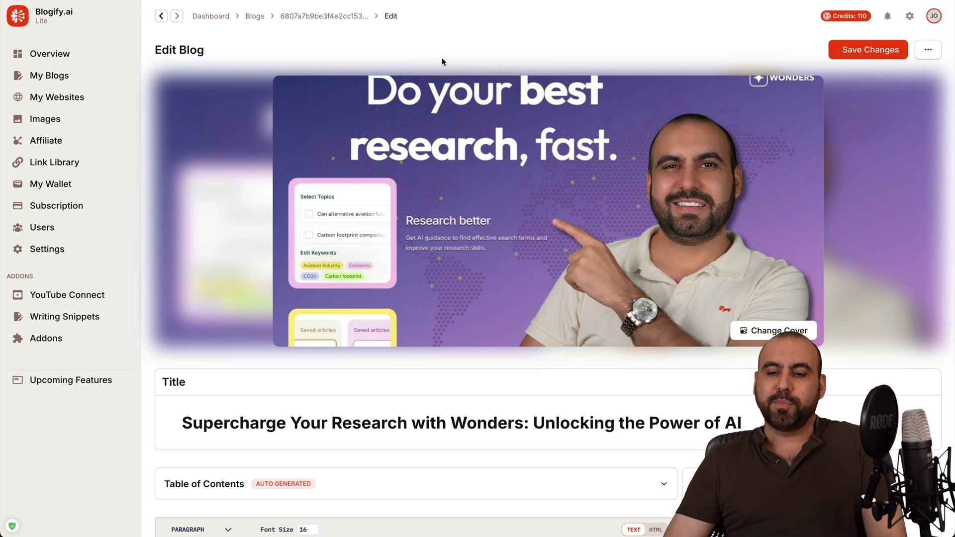
scroll(461, 64, "down", 5)
scroll(461, 149, "down", 8)
scroll(708, 299, "down", 2)
scroll(708, 382, "up", 3)
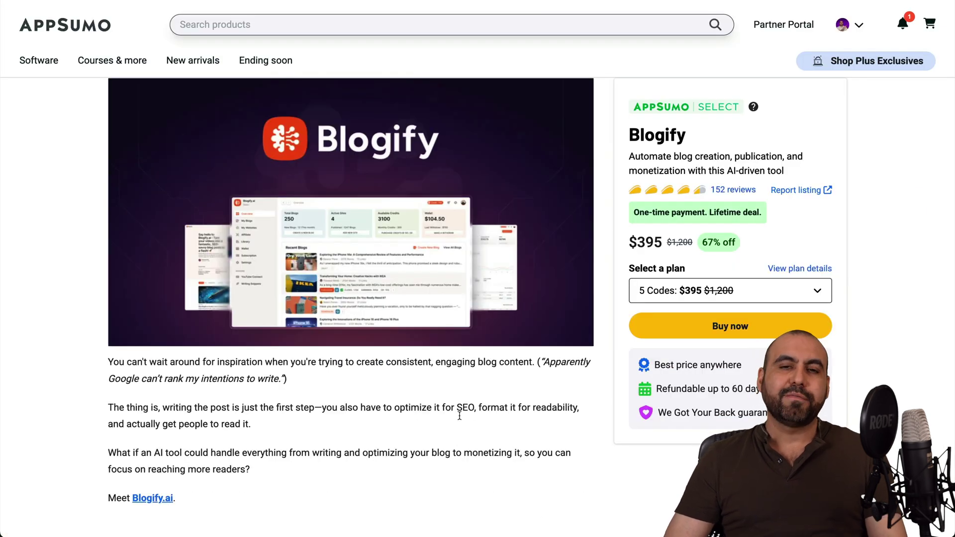
Step: Choose the 1 Code $79 plan and highlight Plan 1's 10 blogs per month limit
left_click(726, 290)
left_click(687, 319)
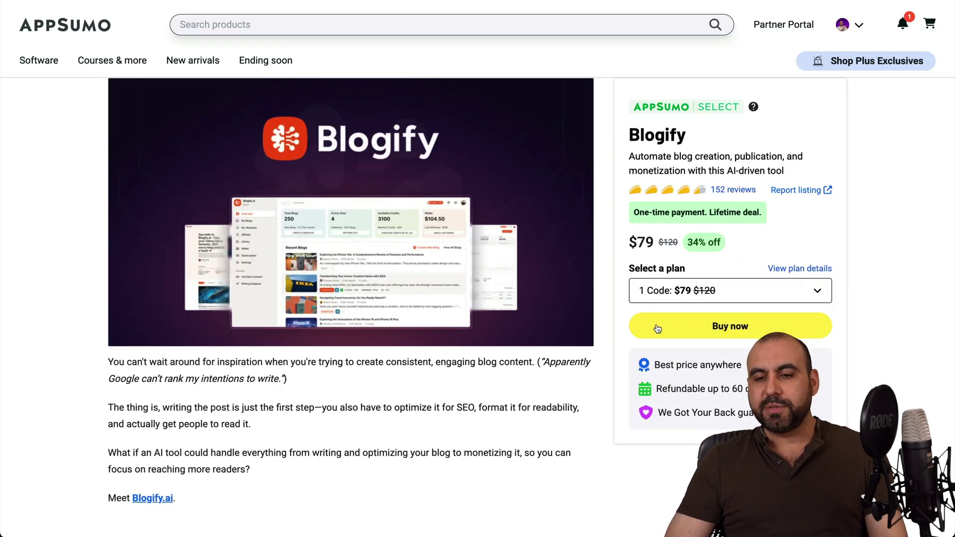
scroll(458, 436, "down", 5)
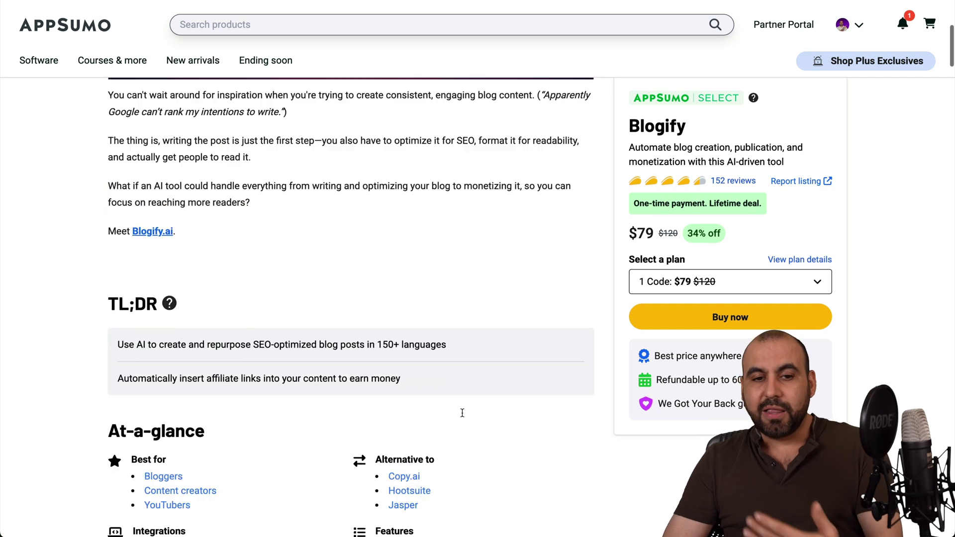
scroll(458, 436, "down", 8)
scroll(462, 415, "down", 8)
scroll(462, 415, "down", 8)
scroll(462, 414, "down", 4)
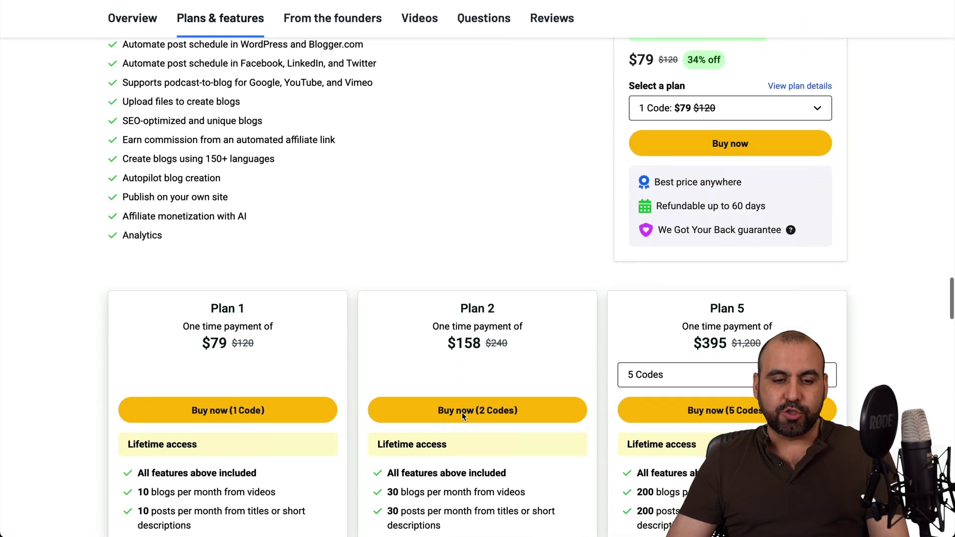
scroll(462, 414, "down", 3)
scroll(463, 414, "down", 2)
scroll(462, 414, "down", 1)
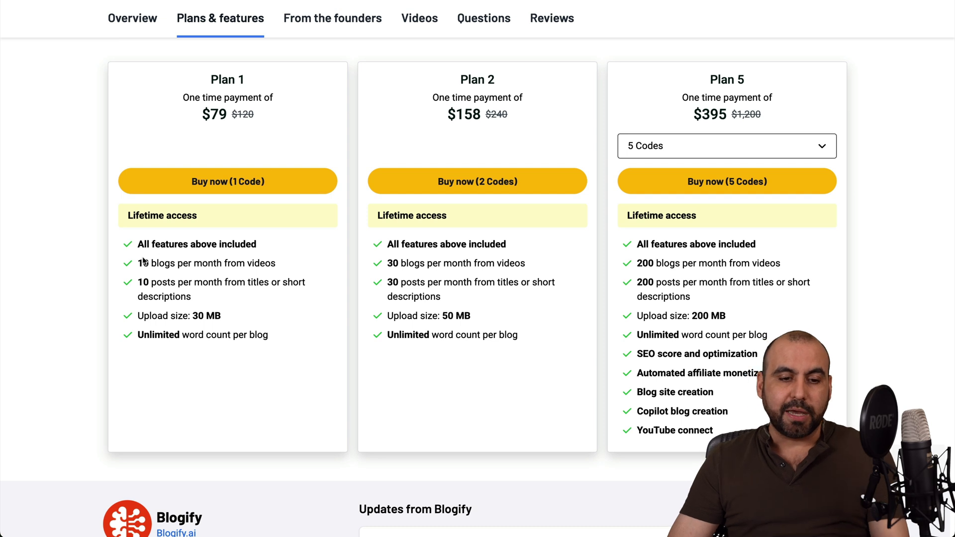
left_click_drag(208, 262, 276, 263)
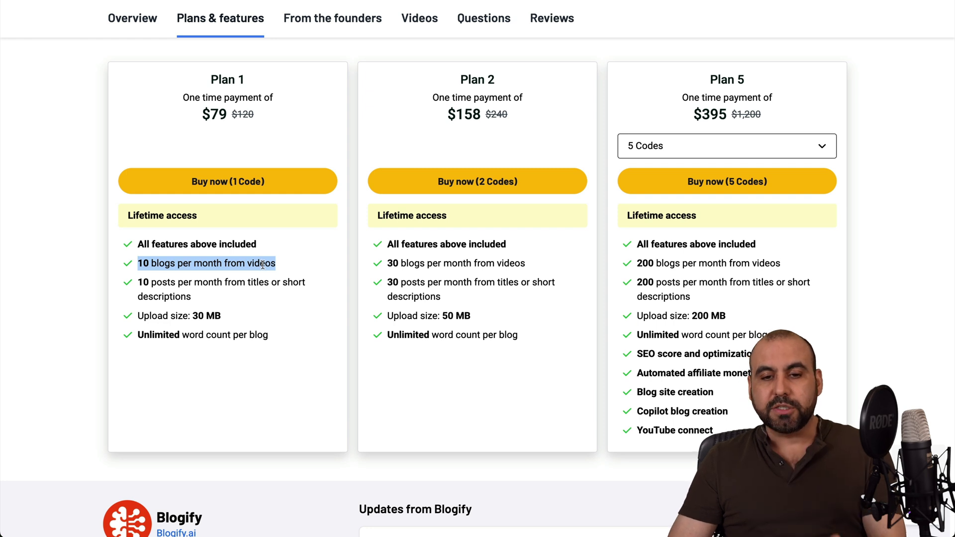
left_click(475, 102)
Step: Toggle the third plan between 3 and 5 Codes, then open the YouTube Connect addon
left_click(728, 145)
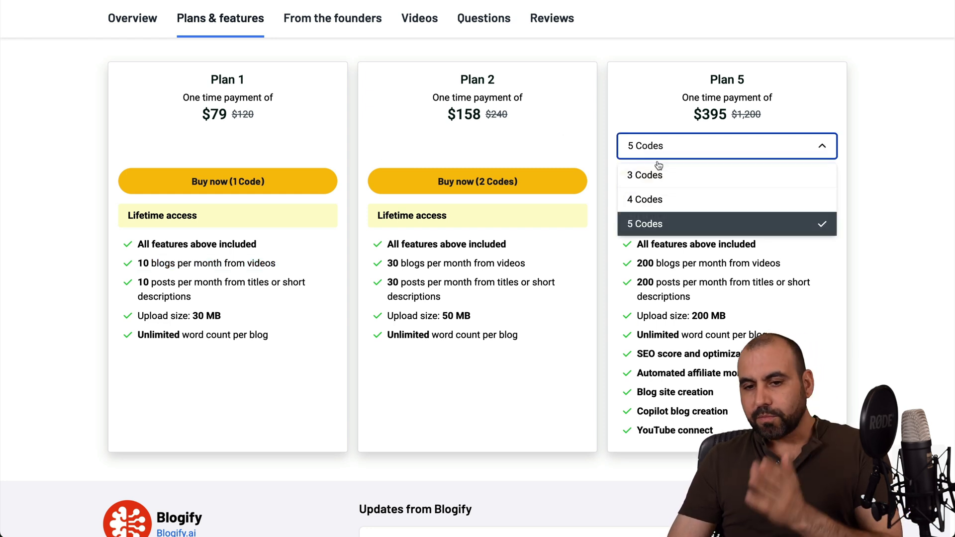
left_click(657, 169)
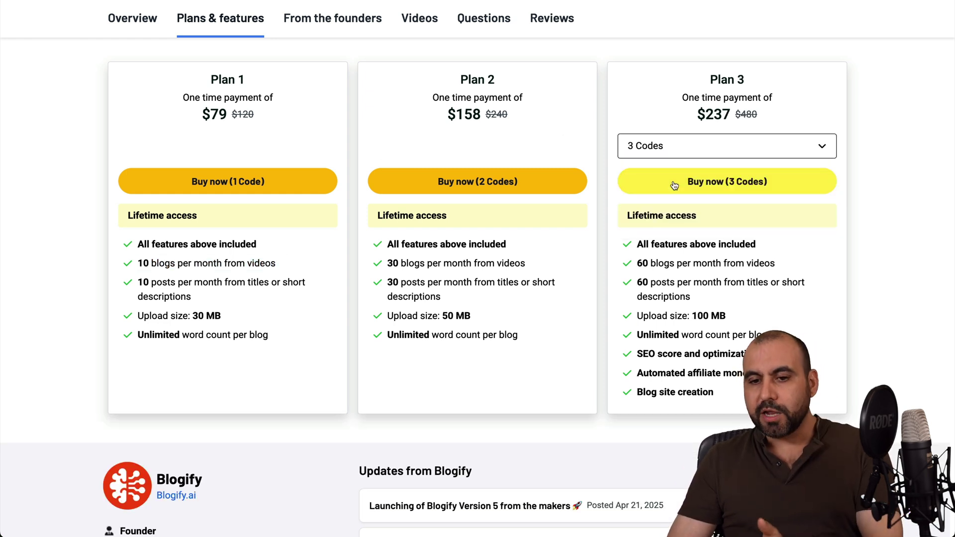
left_click(667, 147)
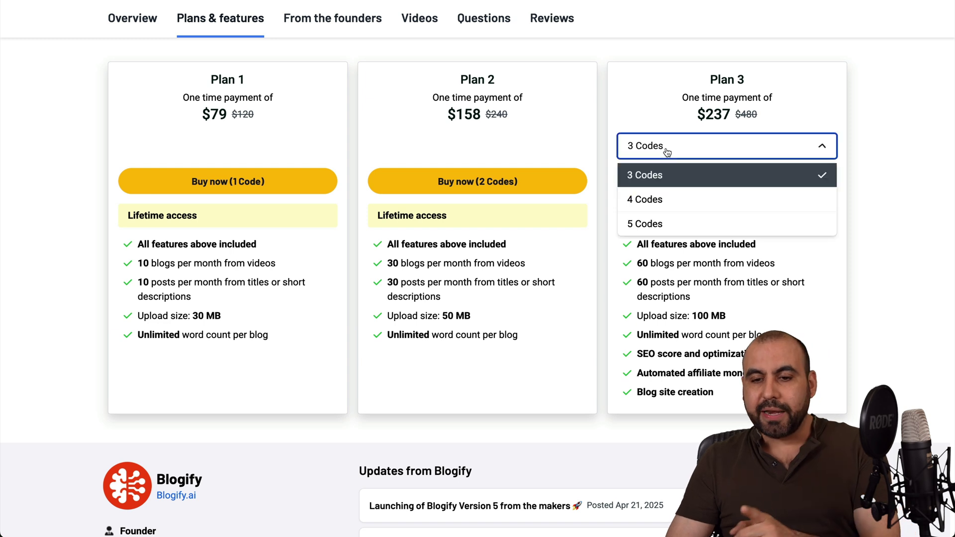
left_click(655, 222)
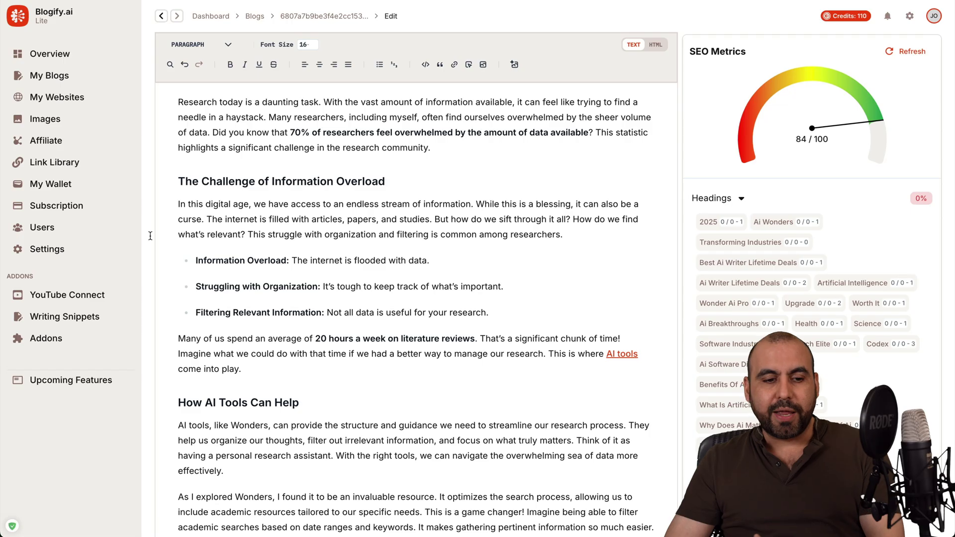
left_click(67, 295)
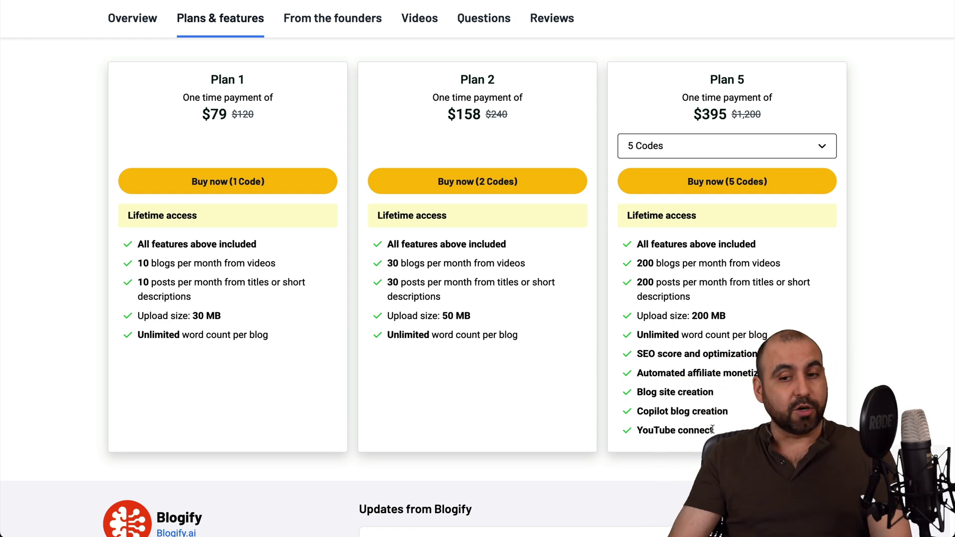
Step: Highlight Plan 5's $395 price, its 200 blogs per month line, and its extra features
left_click_drag(694, 114, 746, 113)
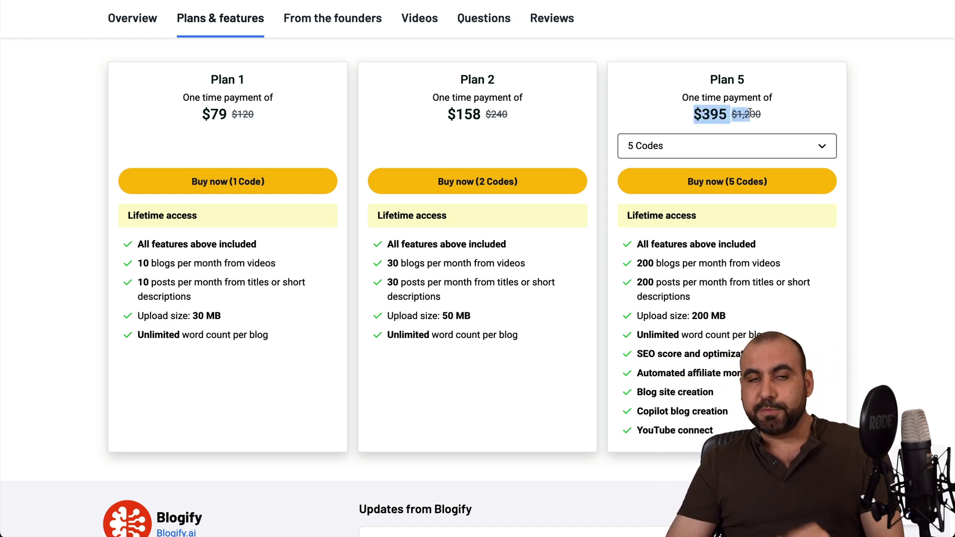
left_click(750, 117)
left_click_drag(637, 263, 803, 263)
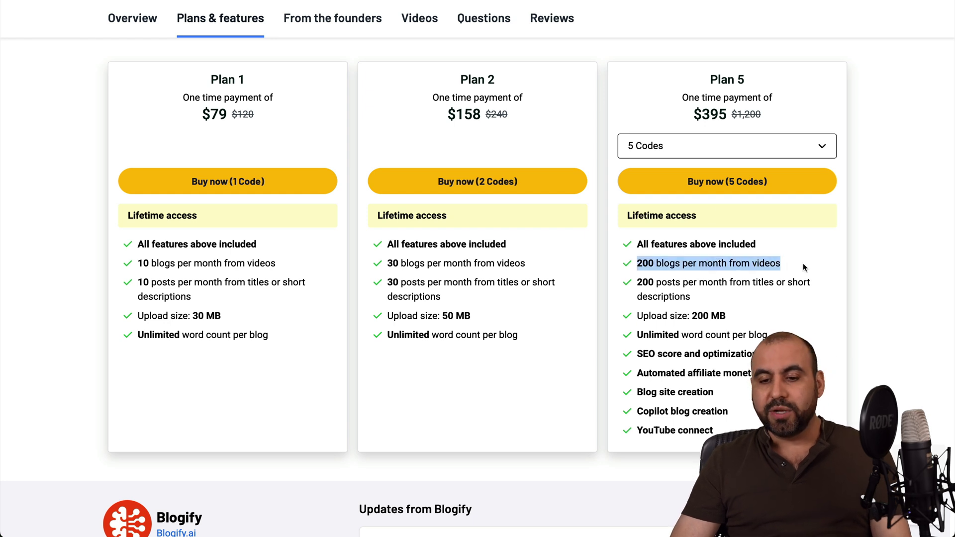
left_click(803, 264)
left_click_drag(636, 335, 769, 414)
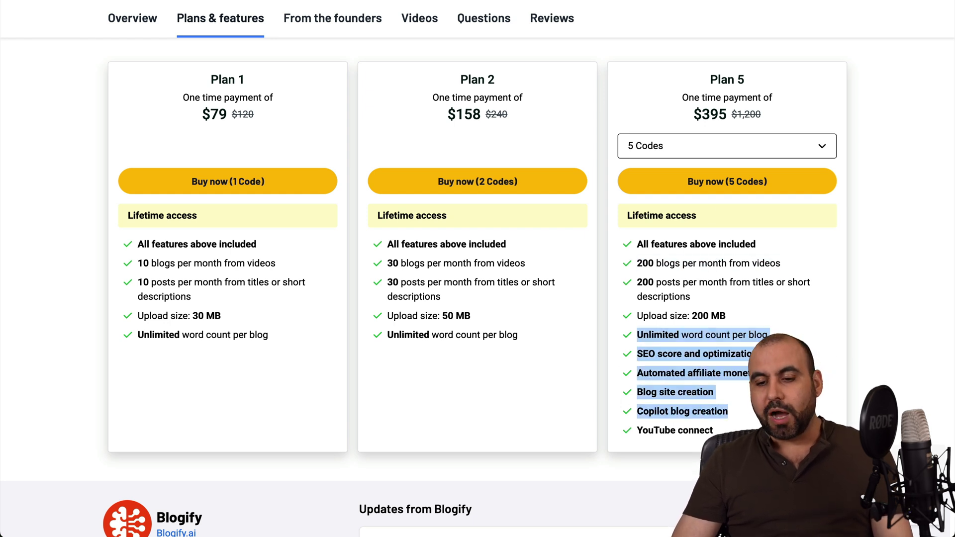
left_click(770, 414)
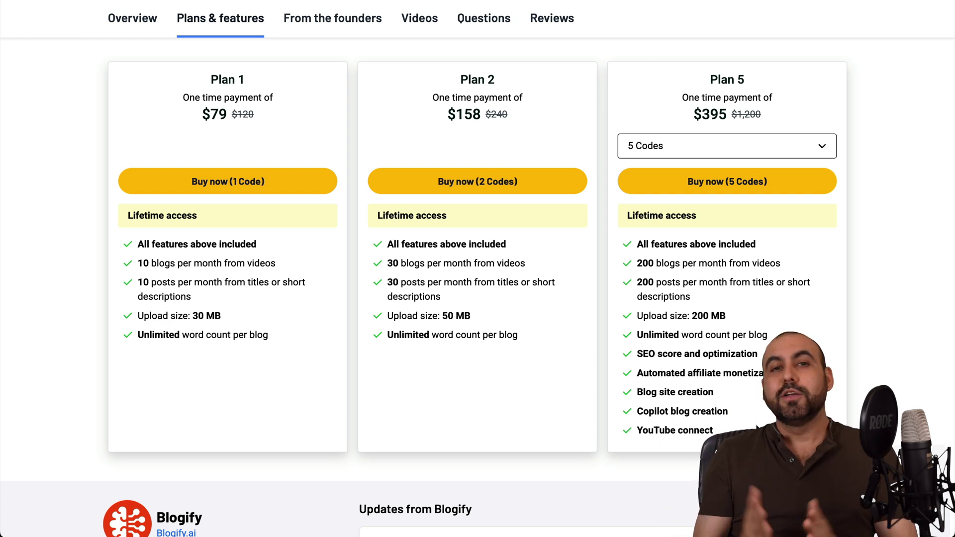
scroll(478, 299, "up", 15)
scroll(478, 298, "down", 3)
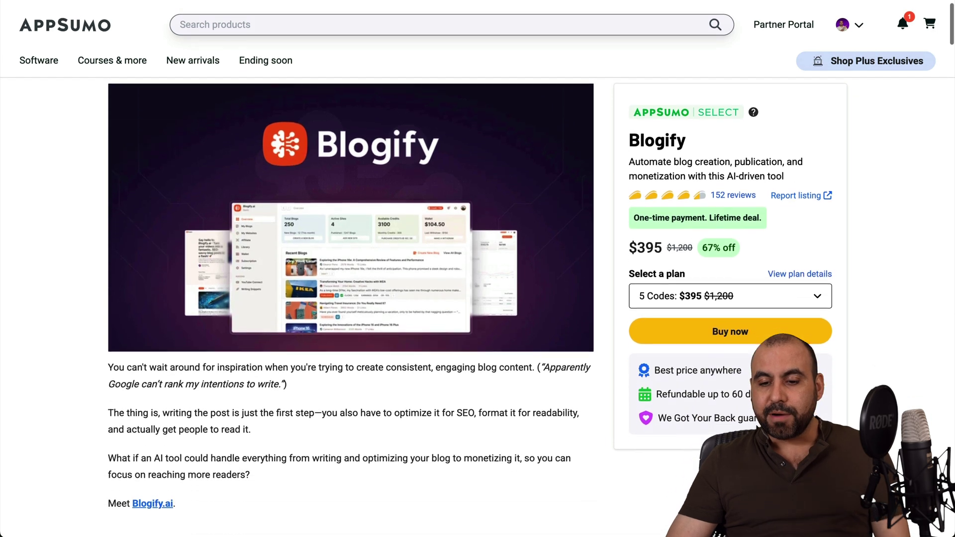